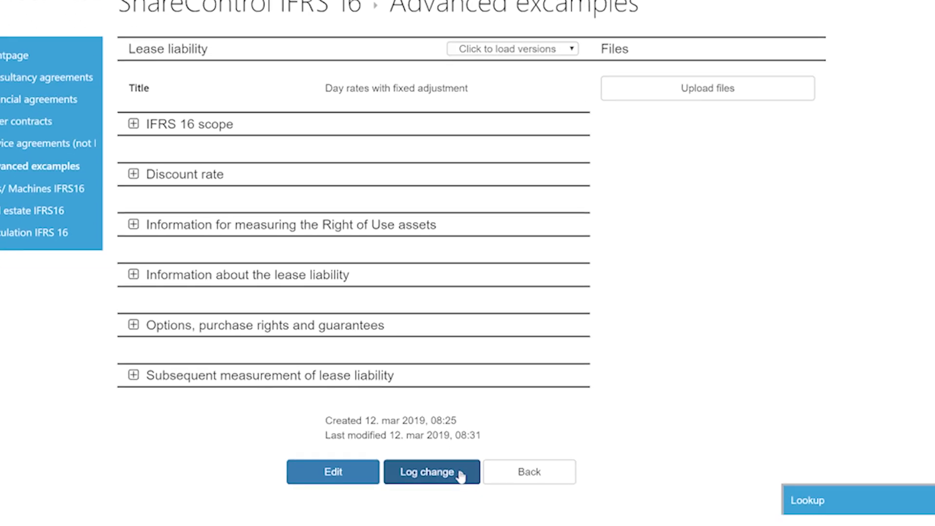
Show the change-logging choices for the lease titled Day rates with fixed adjustment.
{"action": "left_click", "coordinate": [460, 472]}
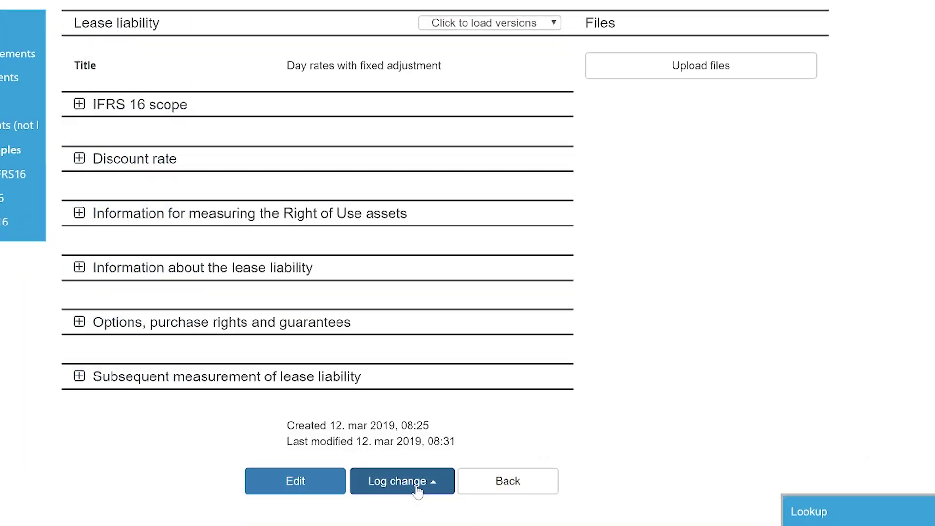
{"action": "left_click", "coordinate": [400, 481]}
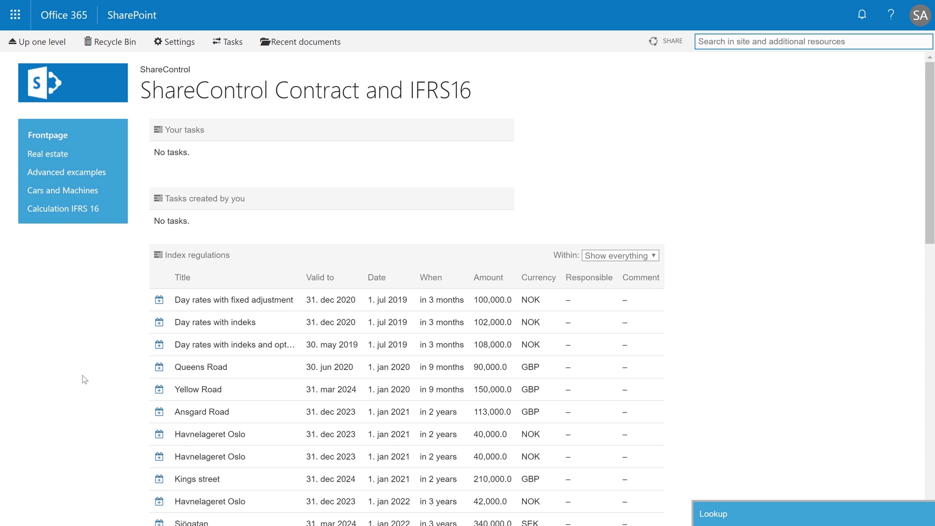
{"action": "scroll", "coordinate": [85, 380], "scroll_direction": "down", "scroll_amount": 3}
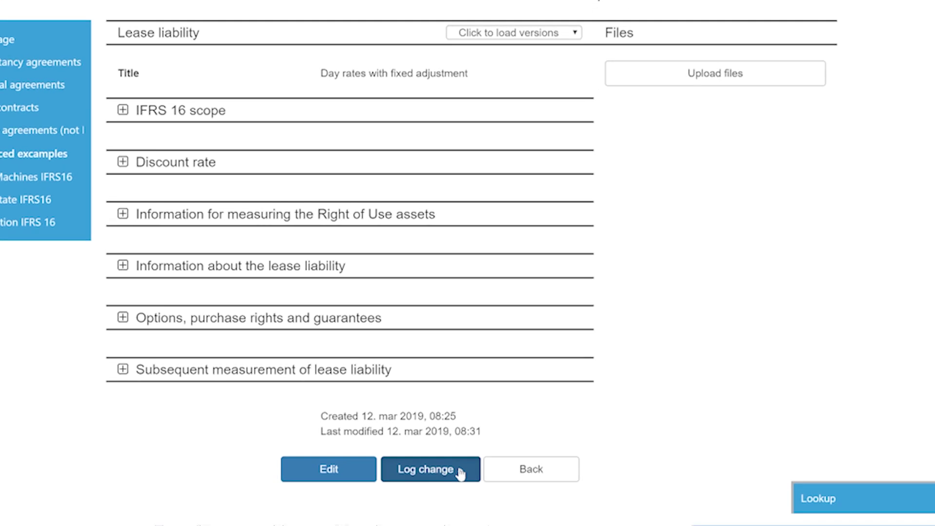
{"action": "left_click", "coordinate": [460, 471]}
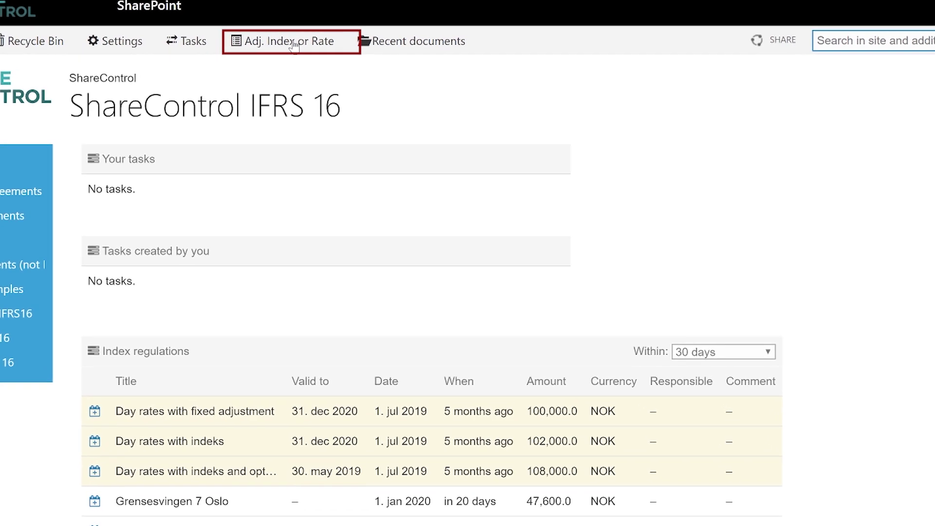
Open the index or rate adjustment search and set the end of the adjustment period to 1 January 2020.
{"action": "left_click", "coordinate": [294, 45]}
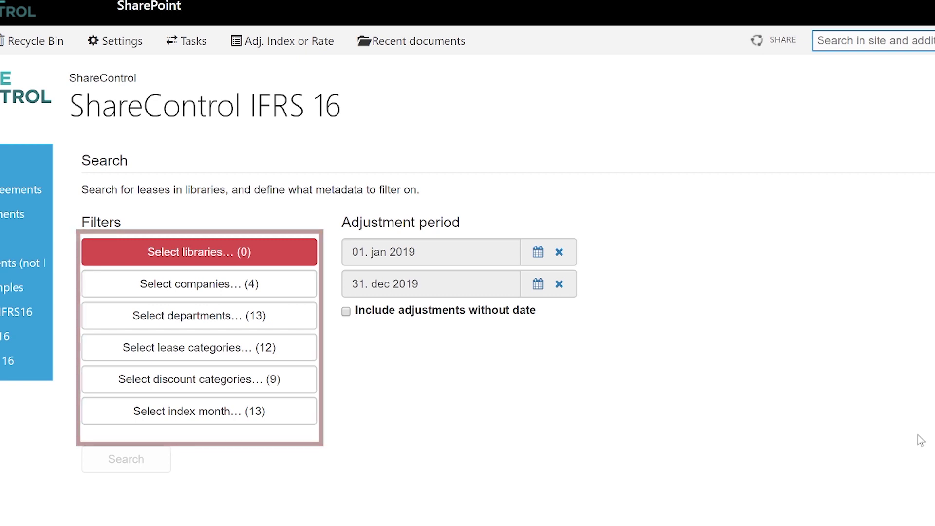
{"action": "left_click", "coordinate": [538, 285]}
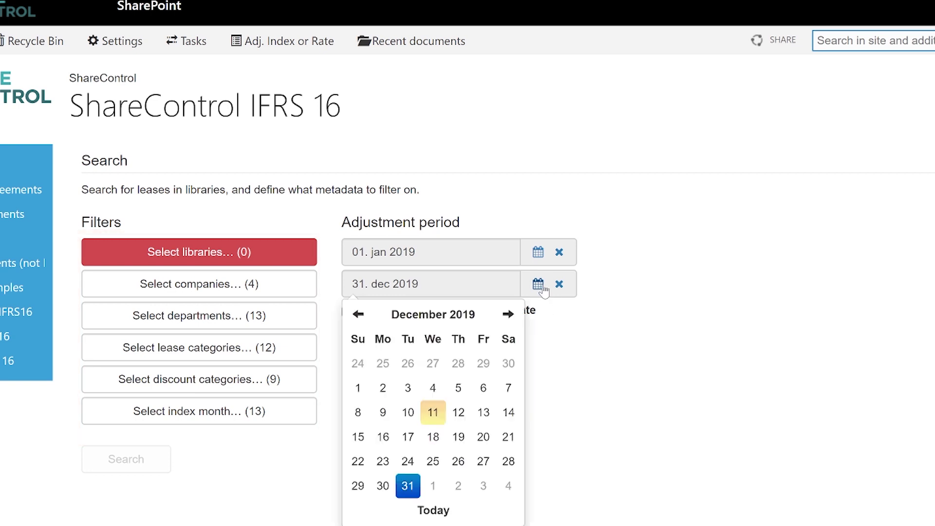
{"action": "left_click", "coordinate": [508, 314]}
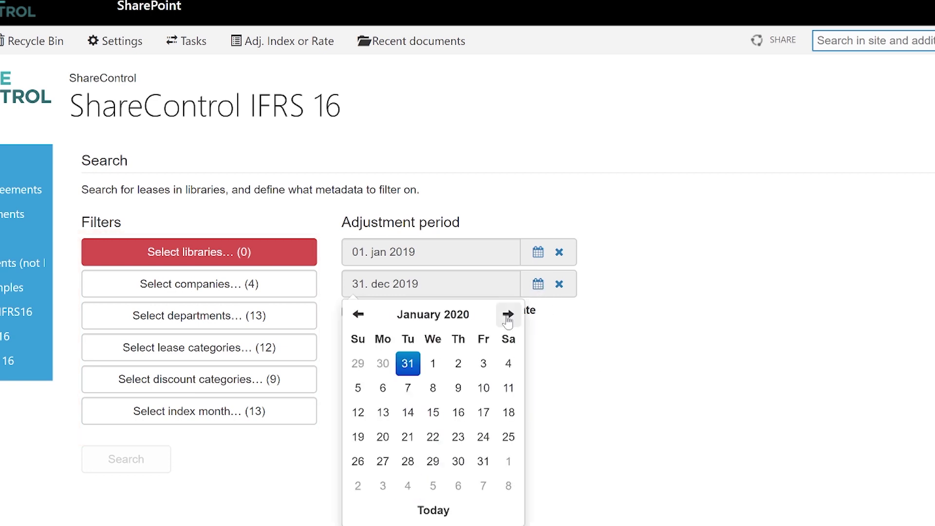
{"action": "left_click", "coordinate": [433, 364]}
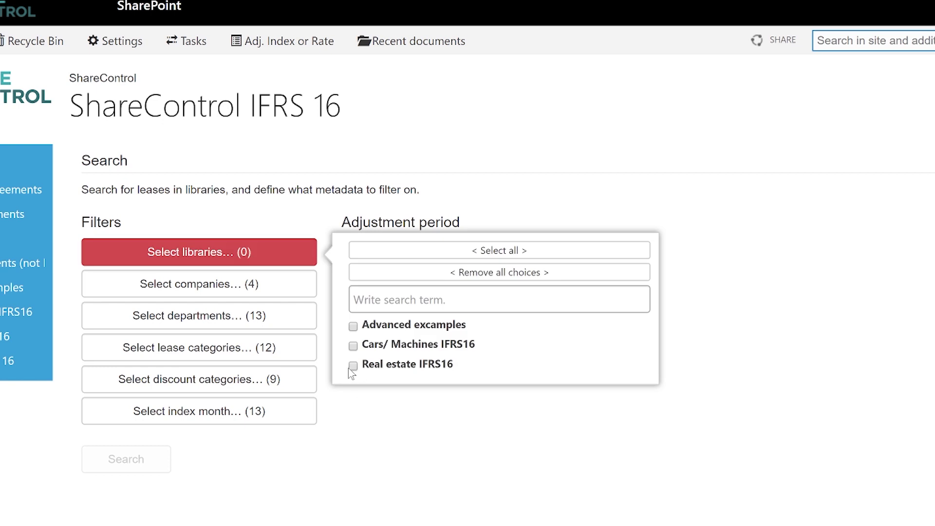
Limit the search to the Real estate IFRS16 library and search for leases due for adjustment.
{"action": "left_click", "coordinate": [349, 367]}
{"action": "left_click", "coordinate": [157, 460]}
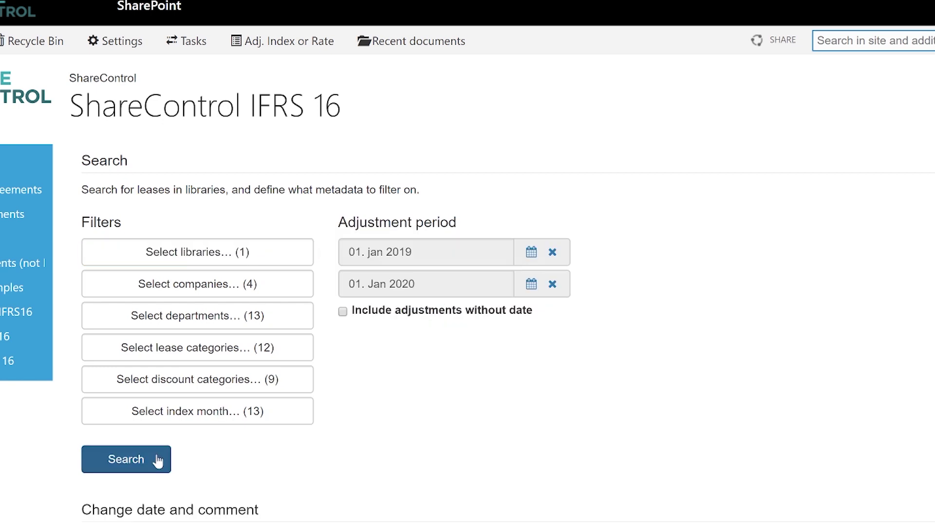
{"action": "scroll", "coordinate": [436, 517], "scroll_direction": "down", "scroll_amount": 3}
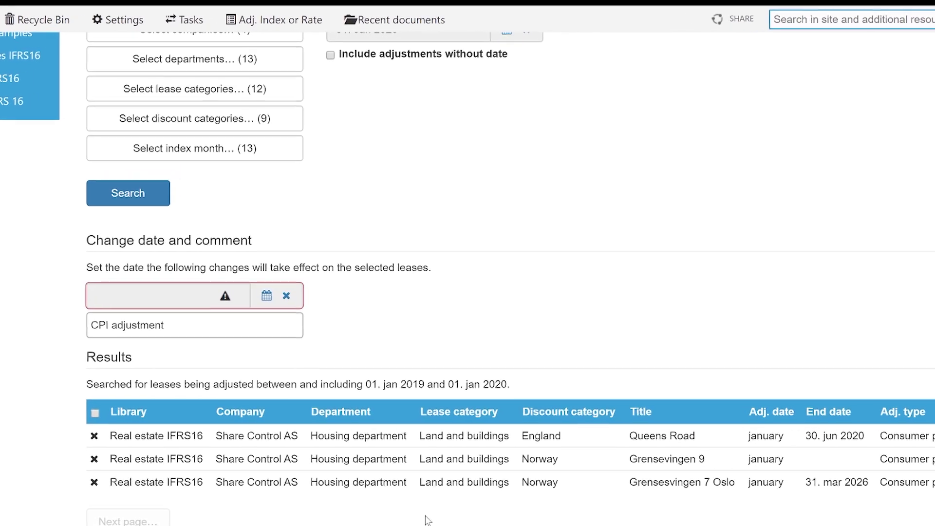
{"action": "scroll", "coordinate": [415, 492], "scroll_direction": "up", "scroll_amount": 5}
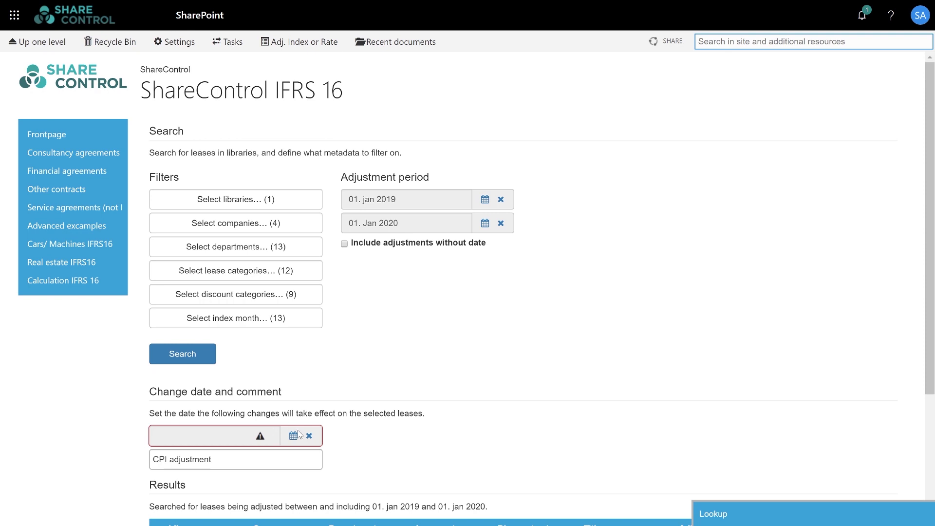
Set the change date on which the lease changes take effect to 1 January 2020.
{"action": "left_click", "coordinate": [293, 435]}
{"action": "scroll", "coordinate": [287, 389], "scroll_direction": "down", "scroll_amount": 3}
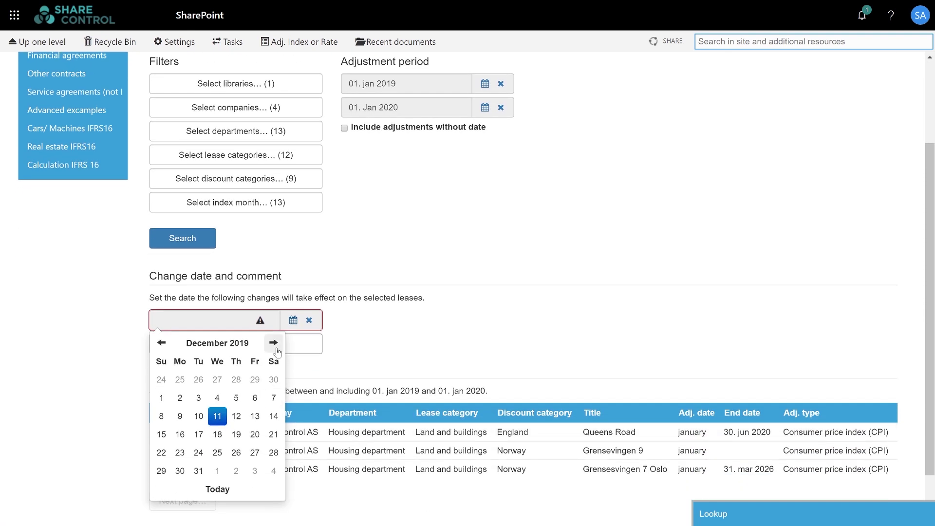
{"action": "left_click", "coordinate": [274, 343]}
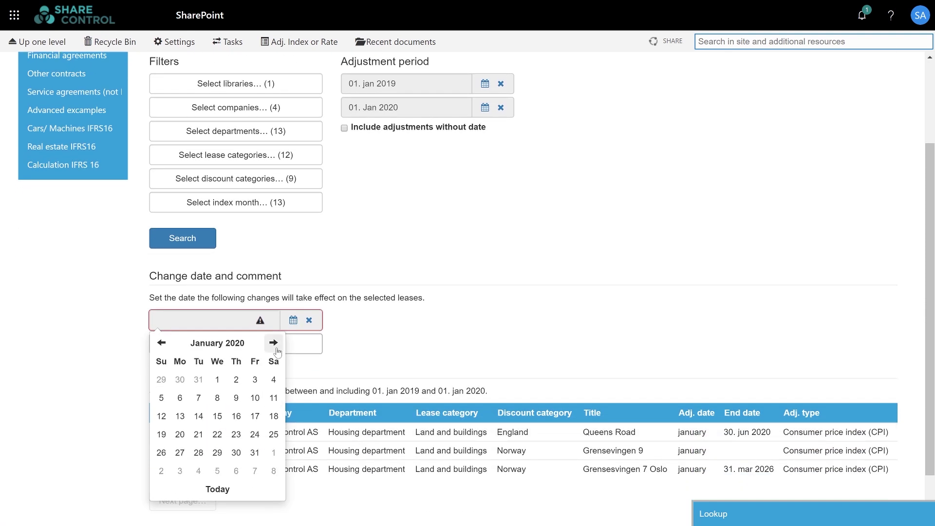
{"action": "left_click", "coordinate": [215, 381]}
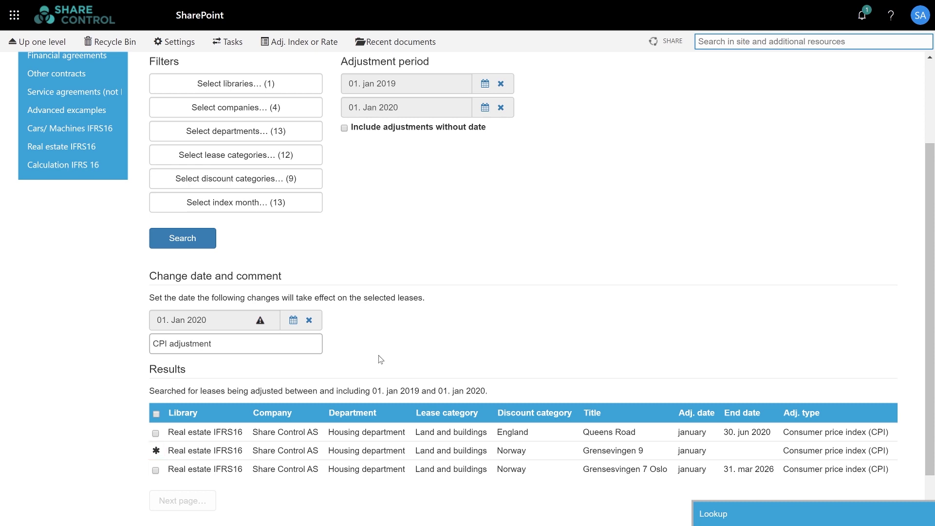
Select all available leases in the results and apply a 3% mass adjustment to their payments.
{"action": "left_click", "coordinate": [156, 415]}
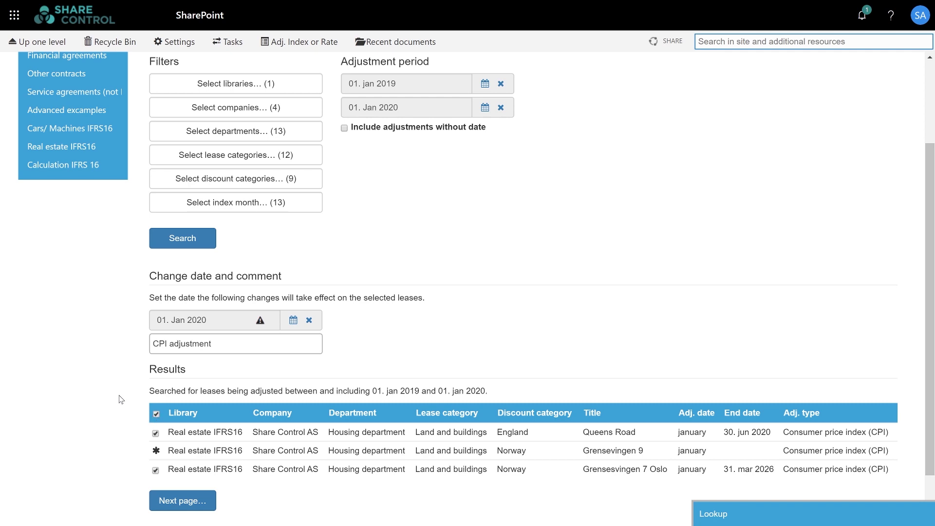
{"action": "left_click", "coordinate": [165, 502]}
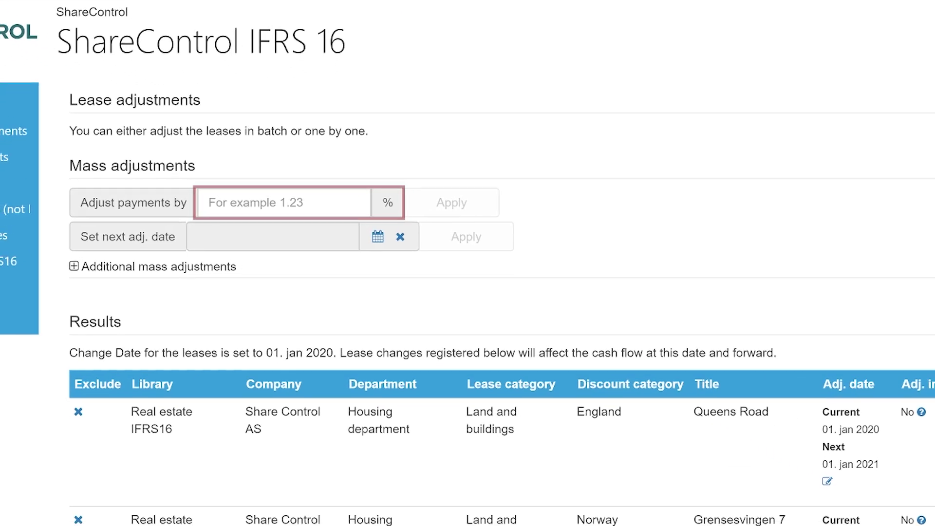
{"action": "type", "text": "3"}
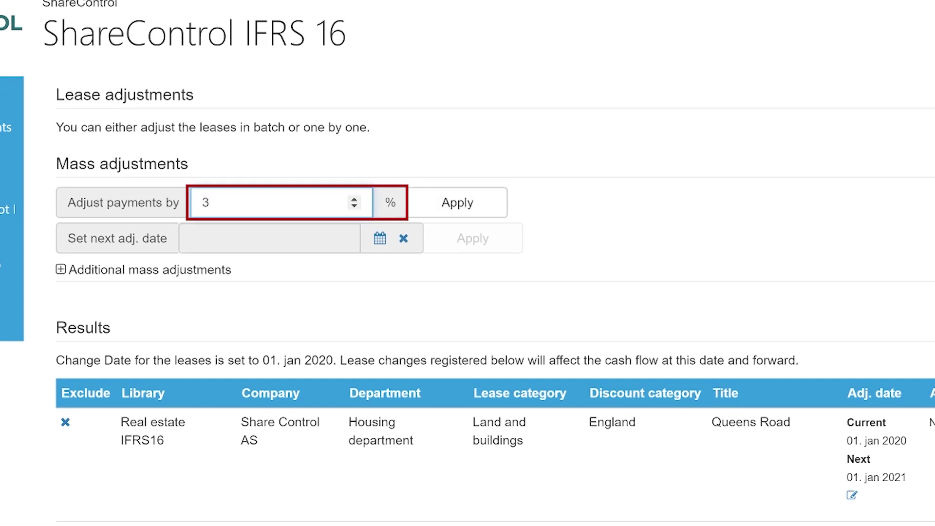
{"action": "left_click", "coordinate": [462, 218]}
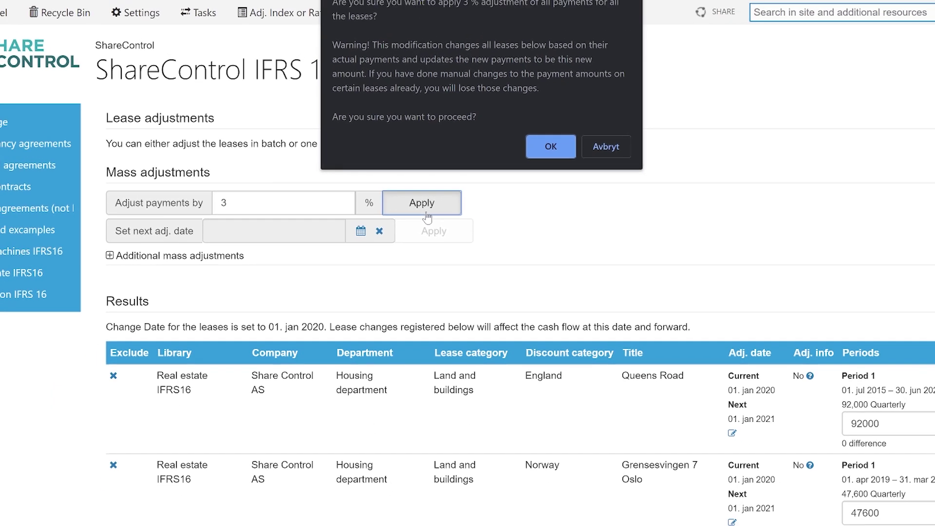
{"action": "left_click", "coordinate": [526, 154]}
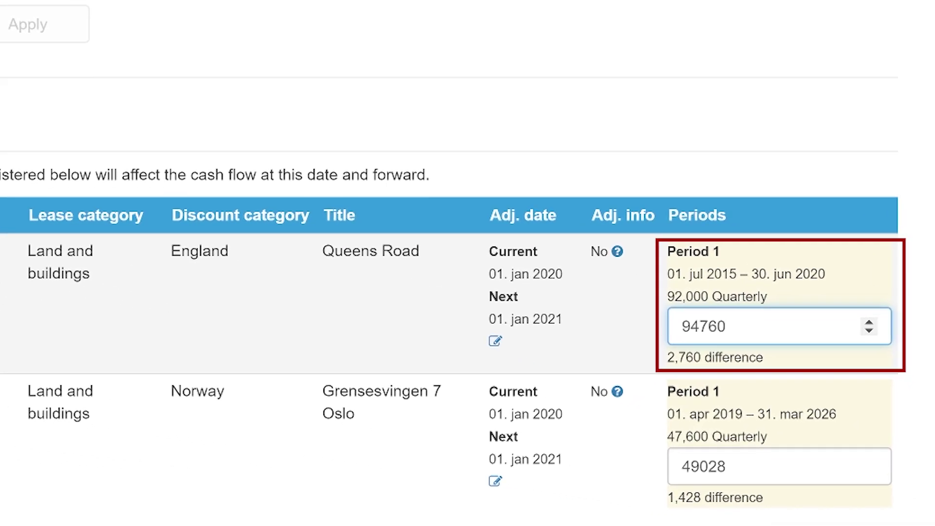
Set the adjusted quarterly payment for Period 1 of the Queens Road lease to 95000.
{"action": "double_click", "coordinate": [792, 399]}
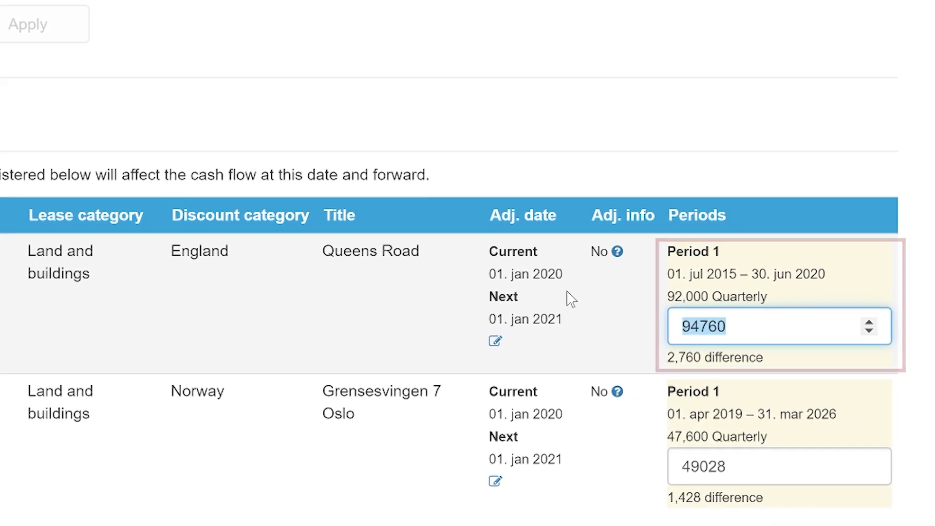
{"action": "type", "text": "95000"}
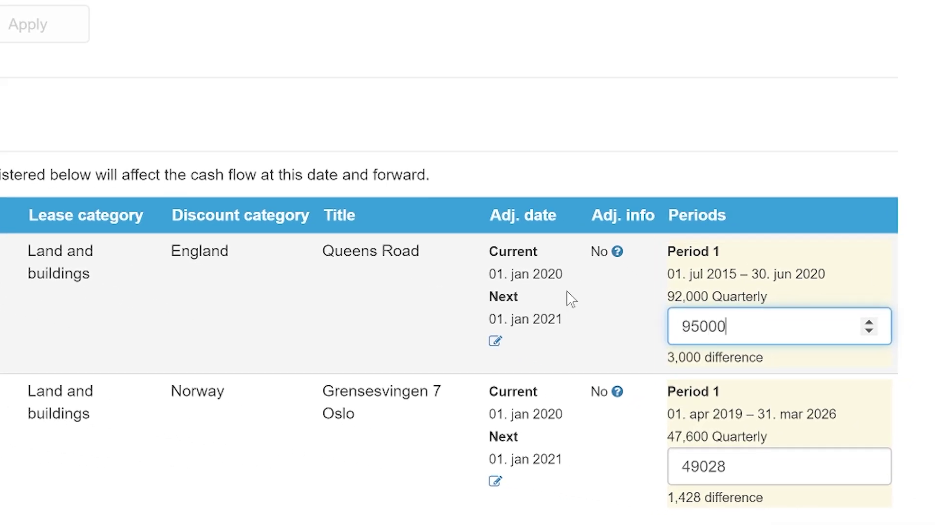
{"action": "left_click", "coordinate": [571, 298]}
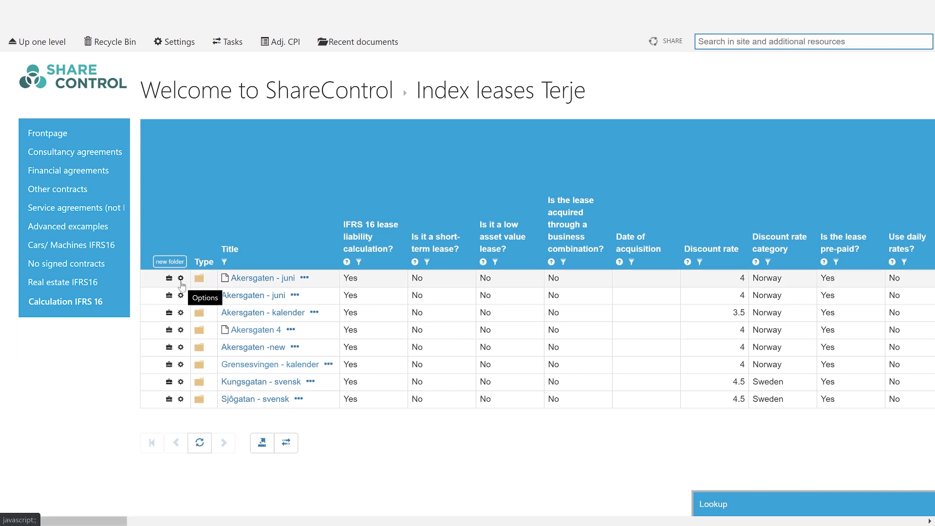
Copy the first Akersgaten - juni lease, retitle the copy Akersgaten - nov and save it as a draft.
{"action": "left_click", "coordinate": [181, 279]}
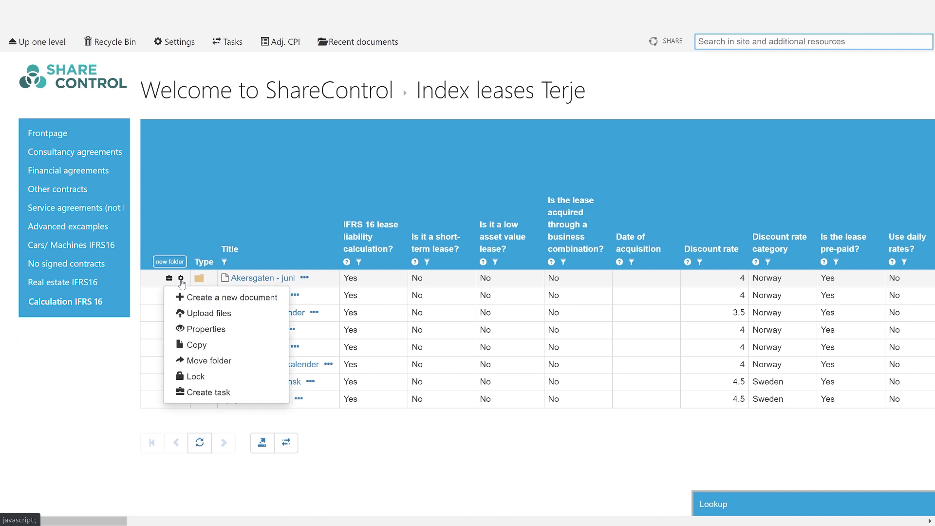
{"action": "left_click", "coordinate": [191, 346]}
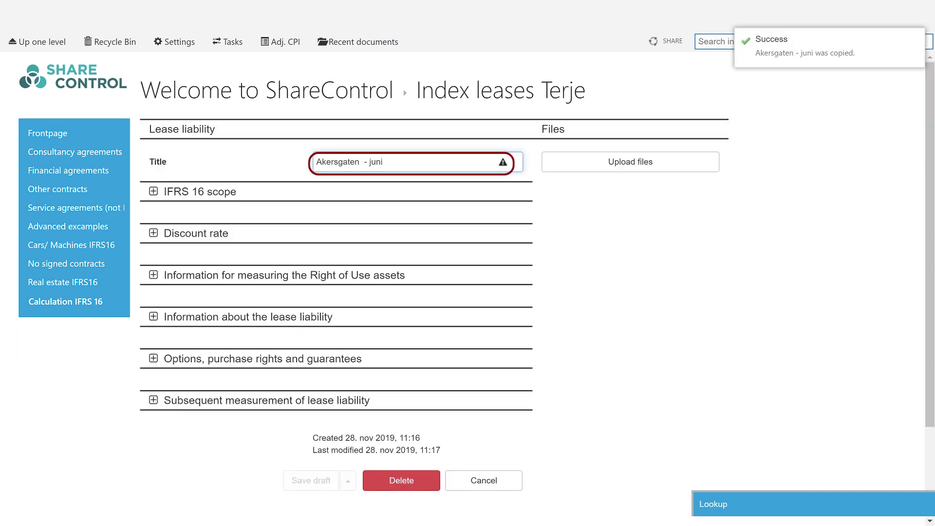
{"action": "key", "text": "BackSpace"}
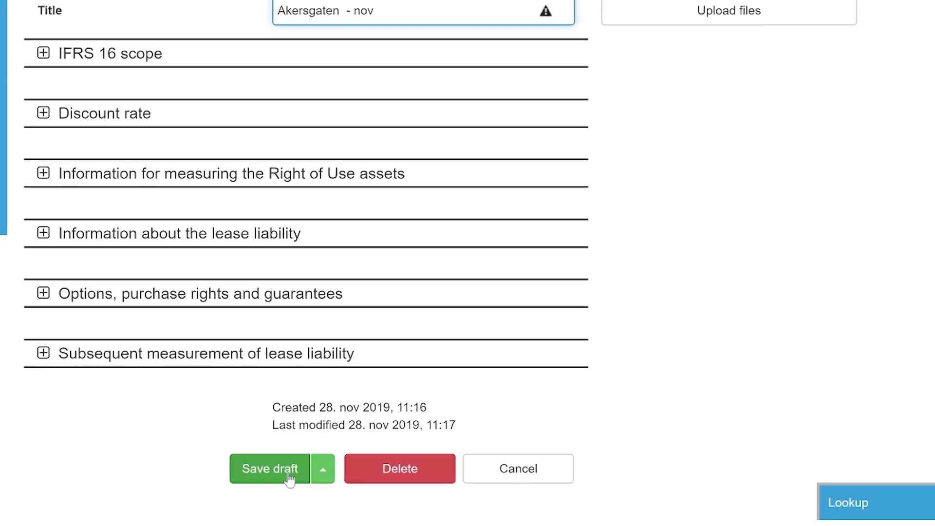
{"action": "left_click", "coordinate": [289, 474]}
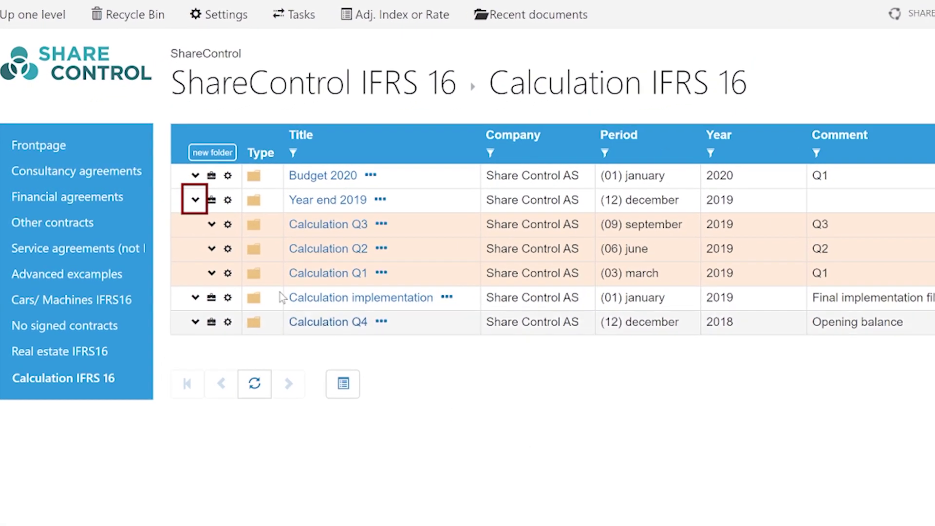
Expand the Year end 2019 calculation folder to view its files and show the folder's options.
{"action": "left_click", "coordinate": [195, 201]}
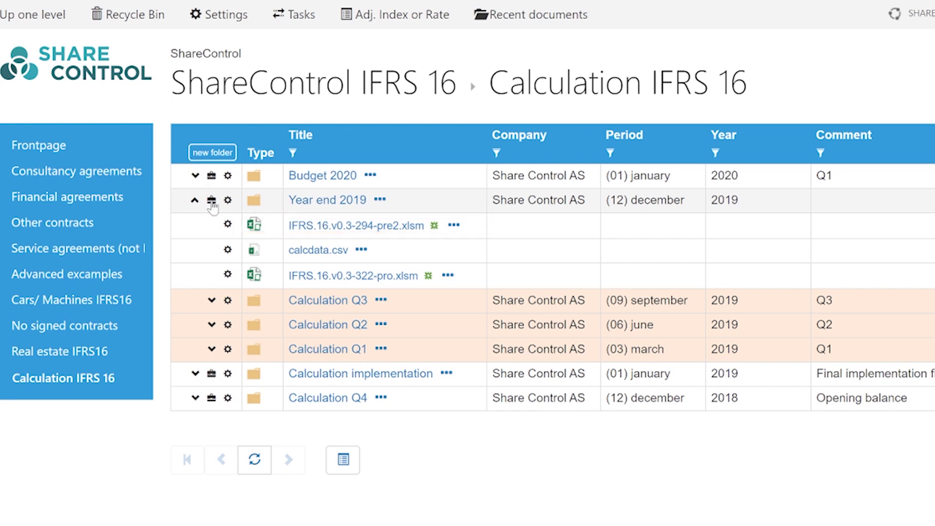
{"action": "left_click", "coordinate": [228, 201]}
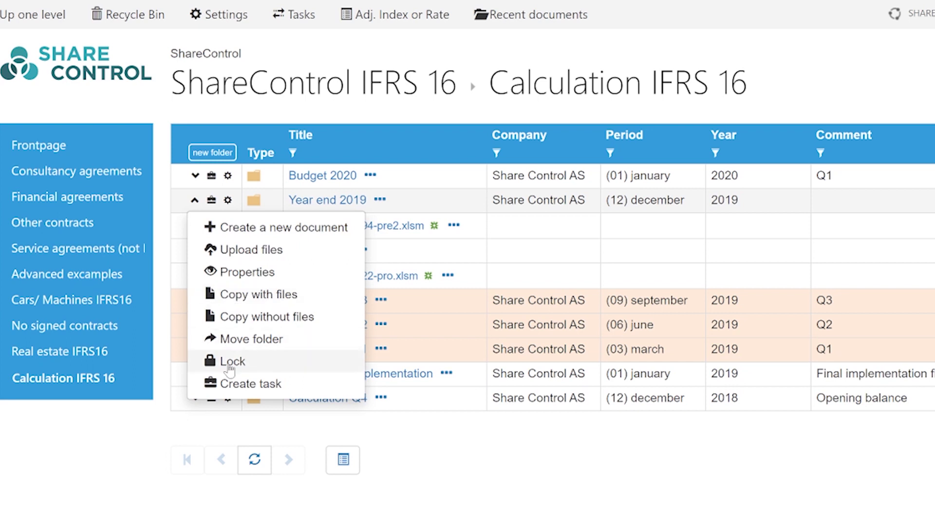
Switch to the Excel calculation workbook, examine the monthly calculations on the Havnelageret Oslo sheet and open the workbook's menu.
{"action": "left_click", "coordinate": [16, 498]}
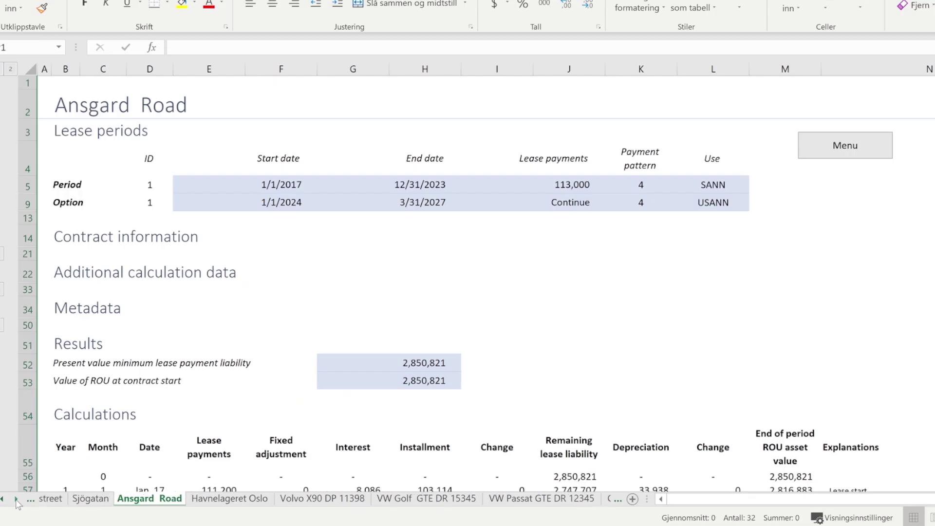
{"action": "left_click", "coordinate": [16, 499]}
{"action": "left_click", "coordinate": [16, 499]}
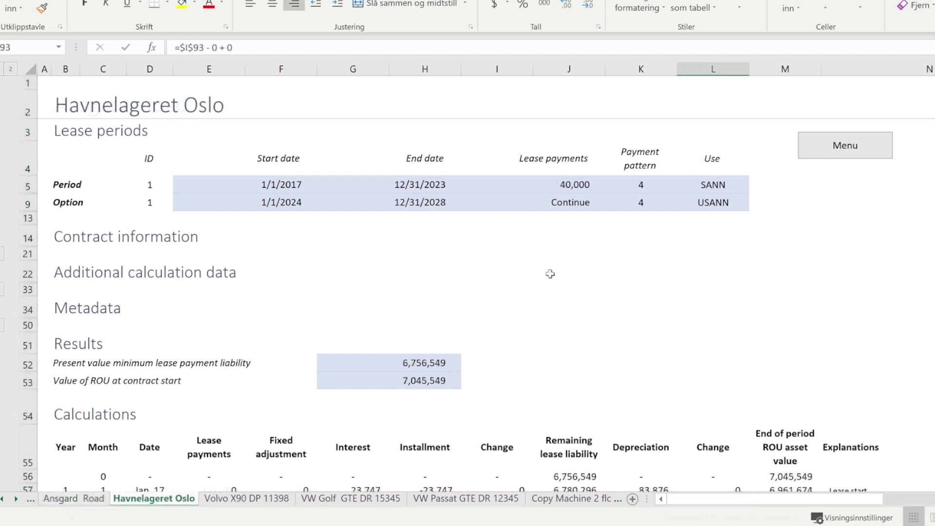
{"action": "scroll", "coordinate": [550, 274], "scroll_direction": "down", "scroll_amount": 2}
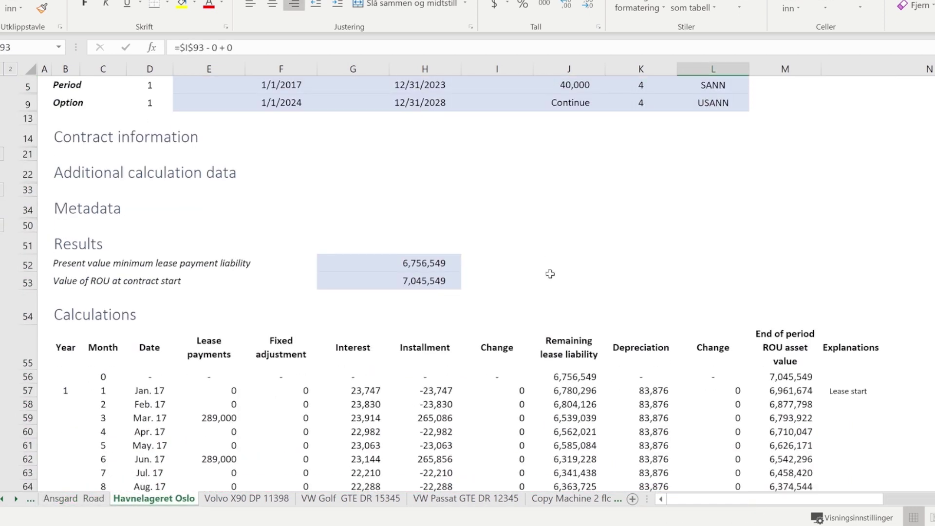
{"action": "scroll", "coordinate": [550, 274], "scroll_direction": "down", "scroll_amount": 3}
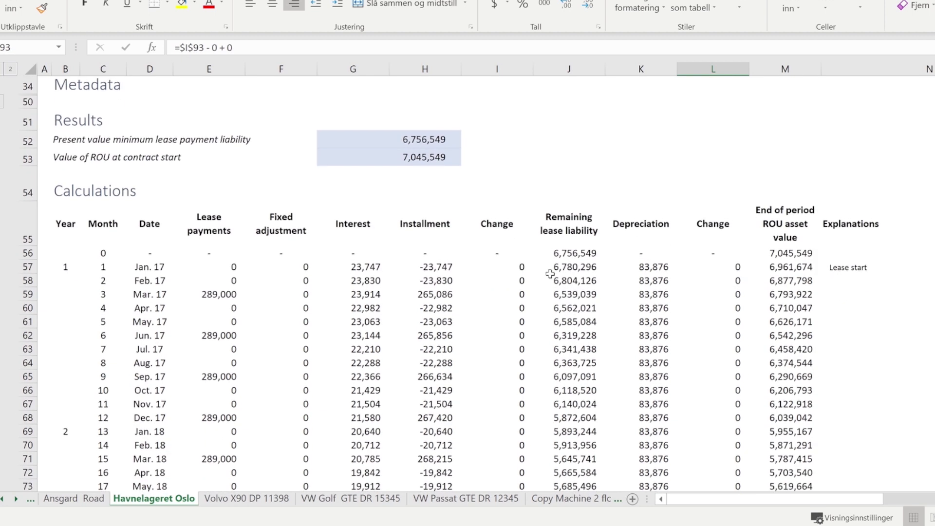
{"action": "scroll", "coordinate": [550, 273], "scroll_direction": "down", "scroll_amount": 10}
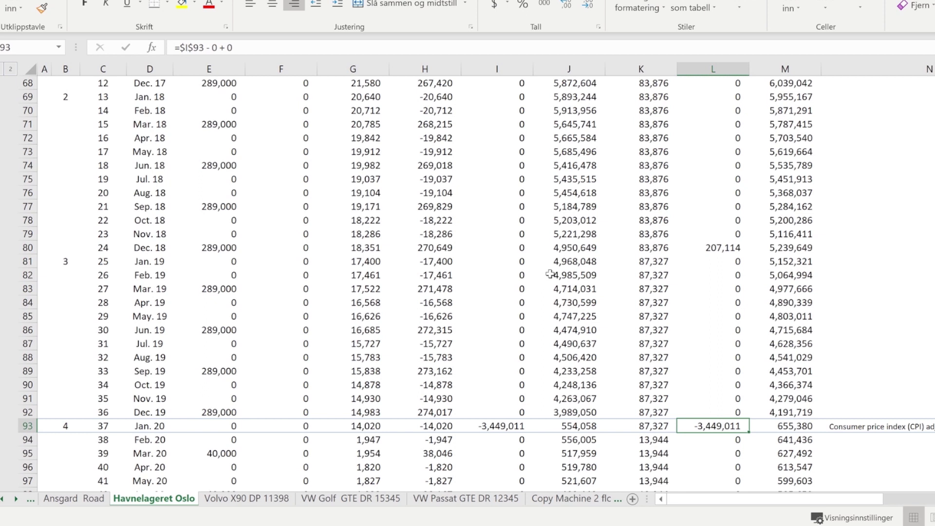
{"action": "scroll", "coordinate": [550, 274], "scroll_direction": "up", "scroll_amount": 10}
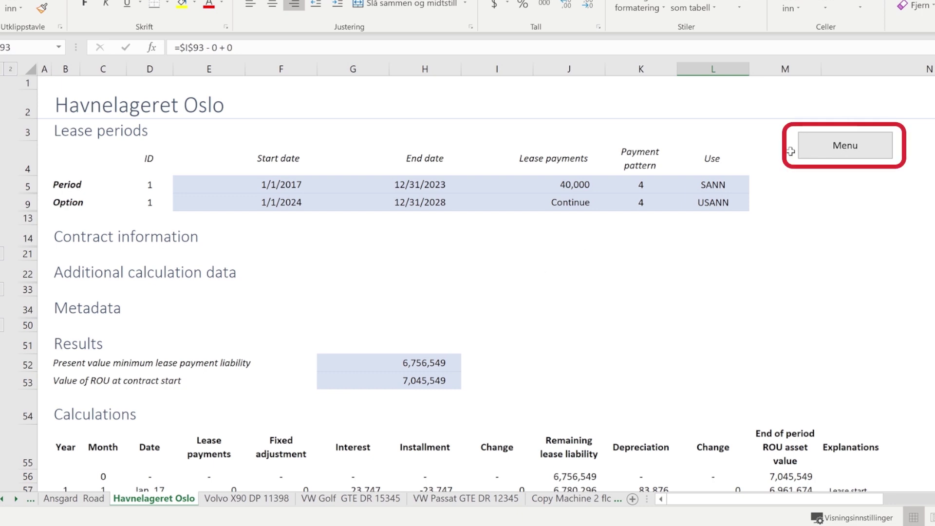
{"action": "left_click", "coordinate": [845, 145]}
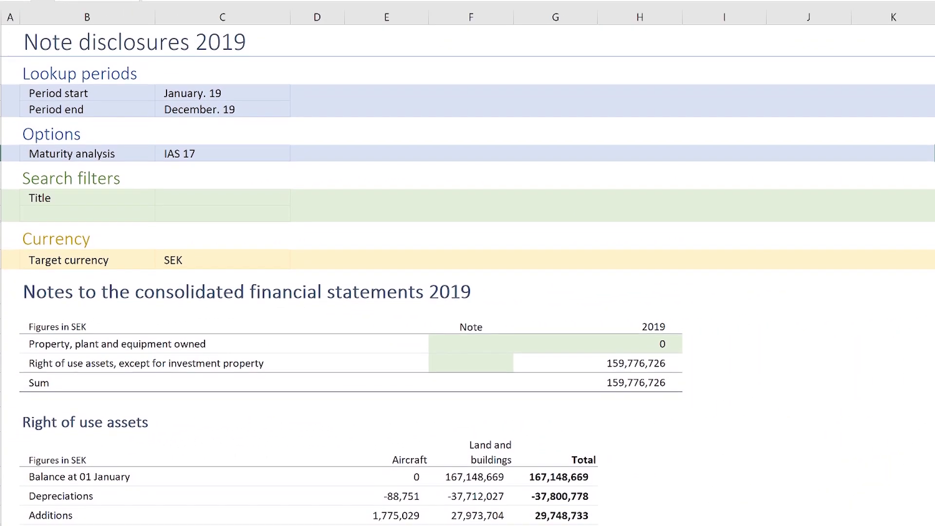
Examine the 2019 note disclosures, from the right of use assets table to the lease liabilities maturity analysis.
{"action": "scroll", "coordinate": [467, 275], "scroll_direction": "down", "scroll_amount": 1}
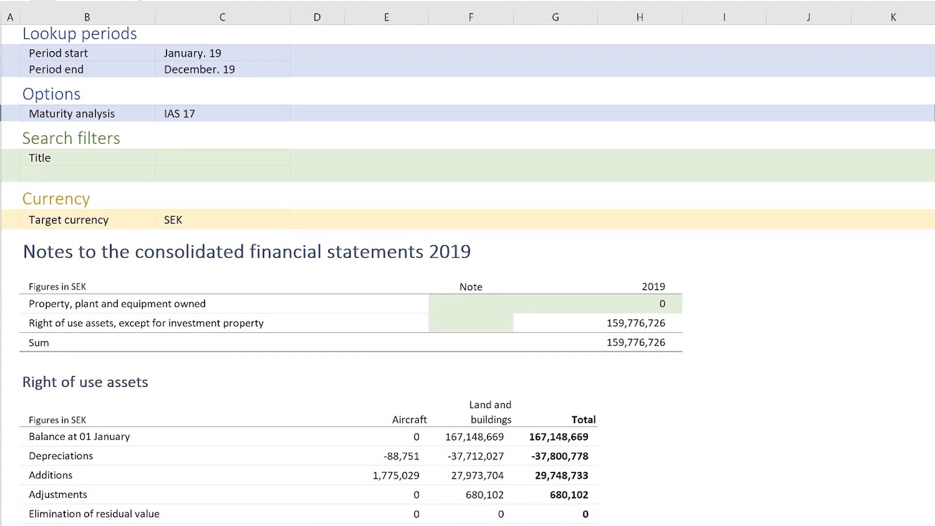
{"action": "scroll", "coordinate": [468, 276], "scroll_direction": "down", "scroll_amount": 1}
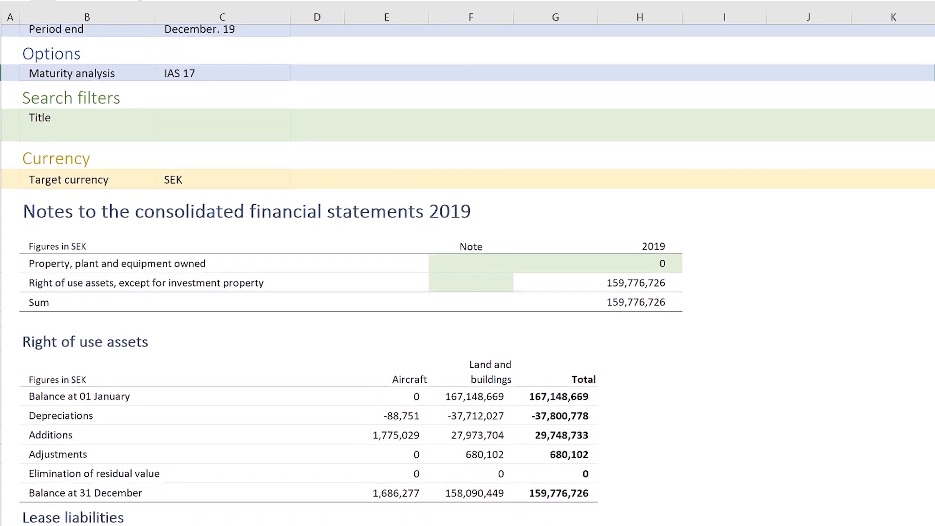
{"action": "scroll", "coordinate": [468, 275], "scroll_direction": "down", "scroll_amount": 1}
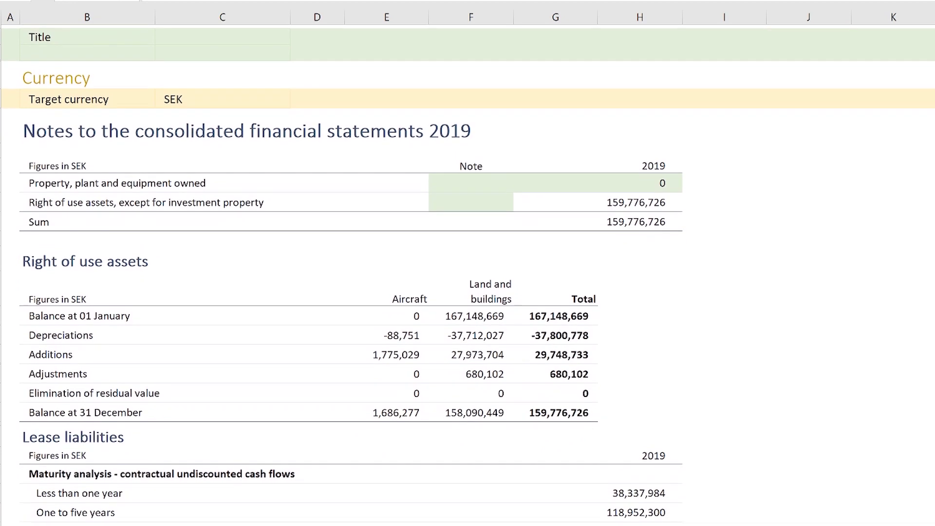
{"action": "scroll", "coordinate": [468, 275], "scroll_direction": "down", "scroll_amount": 1}
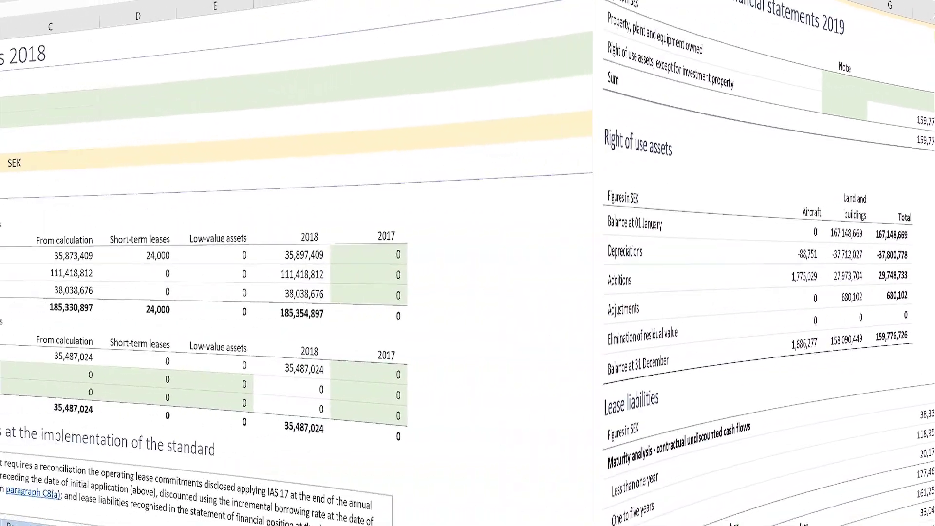
Examine the implementation note disclosures, covering the 2018 operating leases and the reconciliation of lease commitments to the lease liability at 01. January 2019.
{"action": "scroll", "coordinate": [468, 276], "scroll_direction": "down", "scroll_amount": 1}
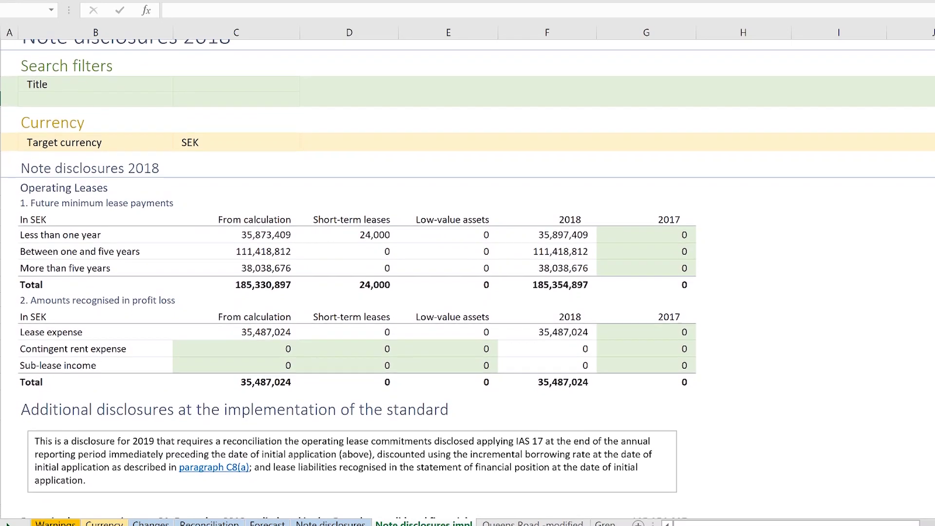
{"action": "scroll", "coordinate": [468, 275], "scroll_direction": "down", "scroll_amount": 1}
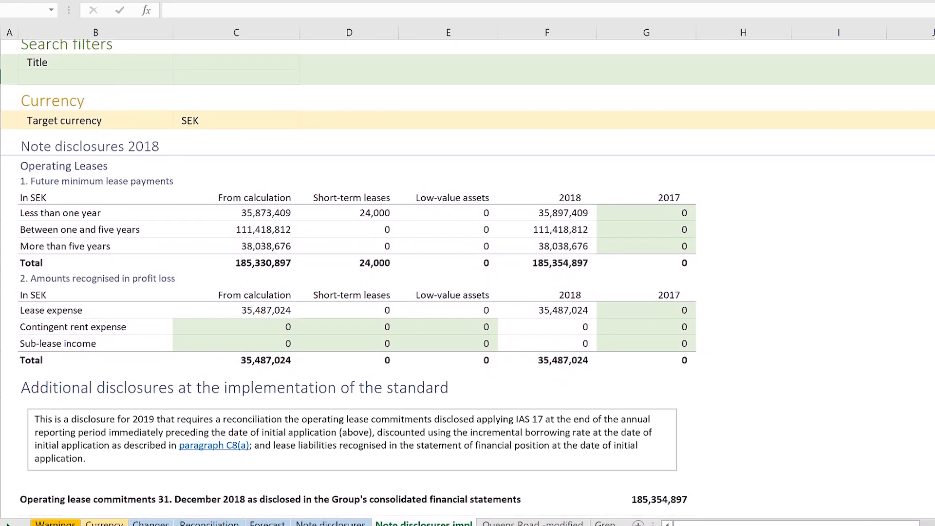
{"action": "scroll", "coordinate": [467, 275], "scroll_direction": "down", "scroll_amount": 1}
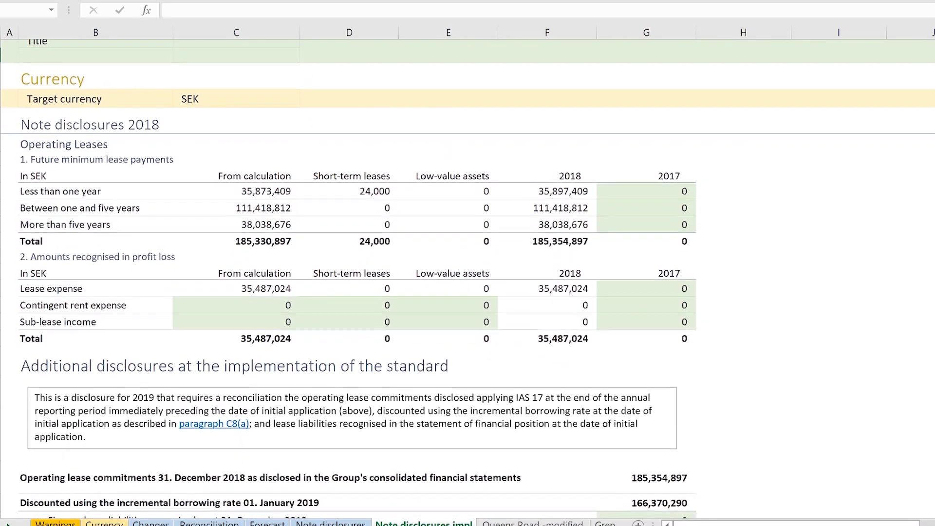
{"action": "scroll", "coordinate": [468, 275], "scroll_direction": "down", "scroll_amount": 1}
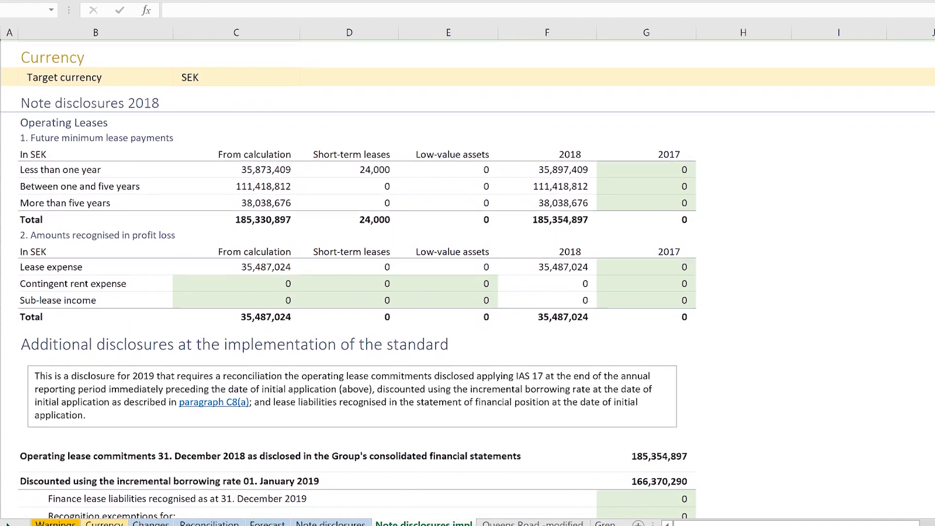
{"action": "scroll", "coordinate": [468, 276], "scroll_direction": "down", "scroll_amount": 1}
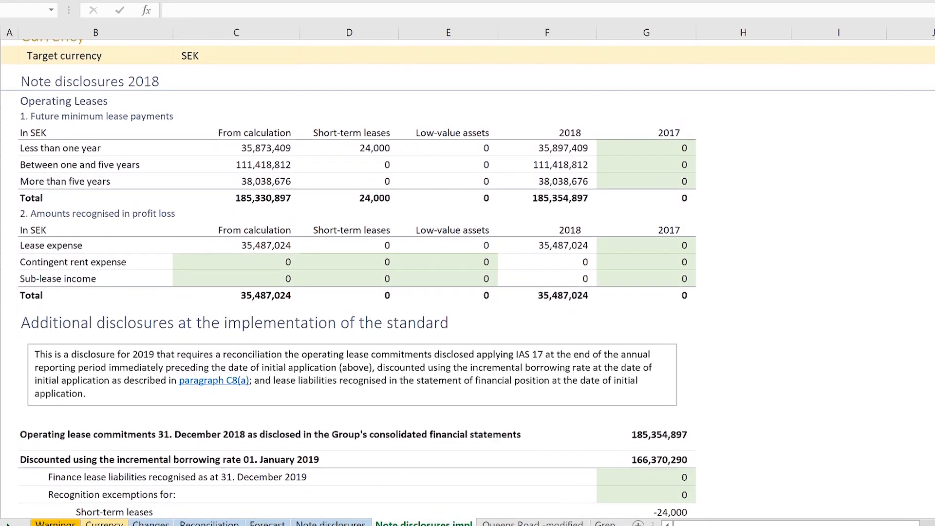
{"action": "scroll", "coordinate": [467, 276], "scroll_direction": "down", "scroll_amount": 1}
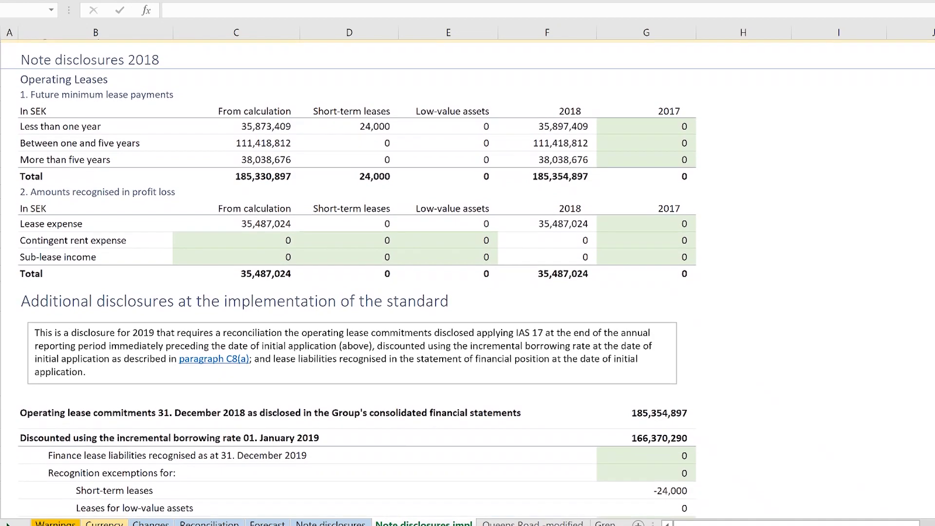
{"action": "scroll", "coordinate": [467, 276], "scroll_direction": "down", "scroll_amount": 1}
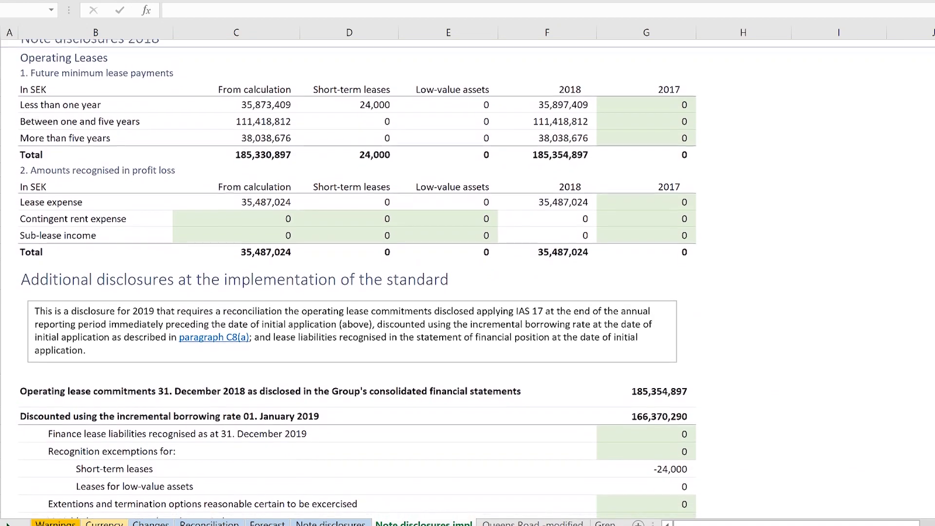
{"action": "scroll", "coordinate": [468, 275], "scroll_direction": "down", "scroll_amount": 1}
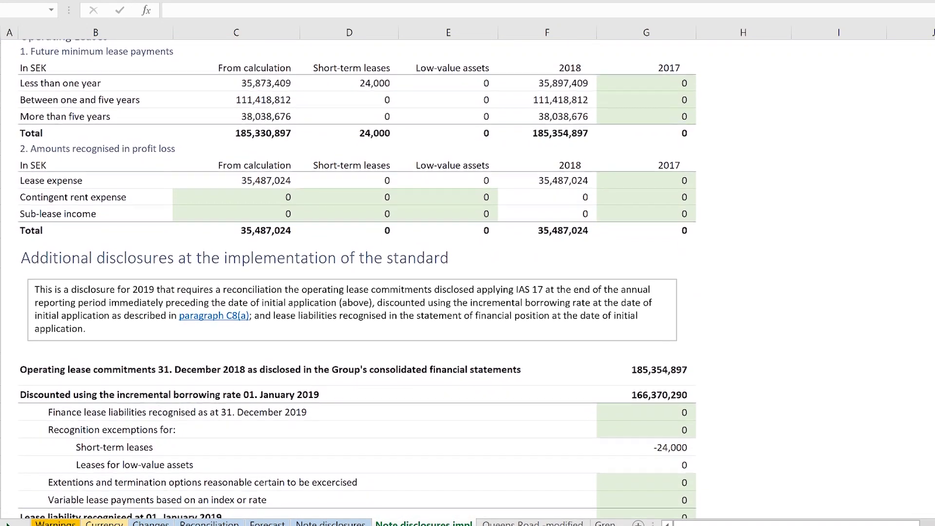
{"action": "scroll", "coordinate": [467, 276], "scroll_direction": "down", "scroll_amount": 1}
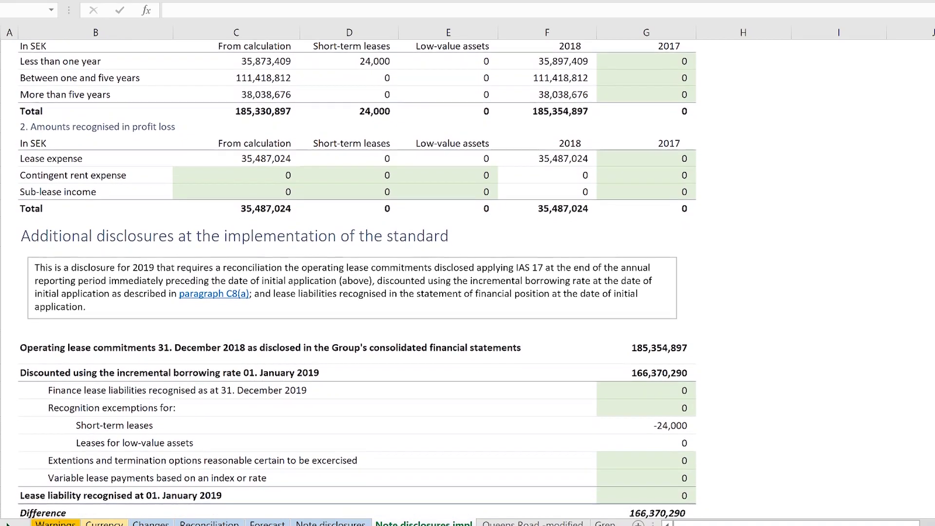
{"action": "scroll", "coordinate": [467, 275], "scroll_direction": "down", "scroll_amount": 1}
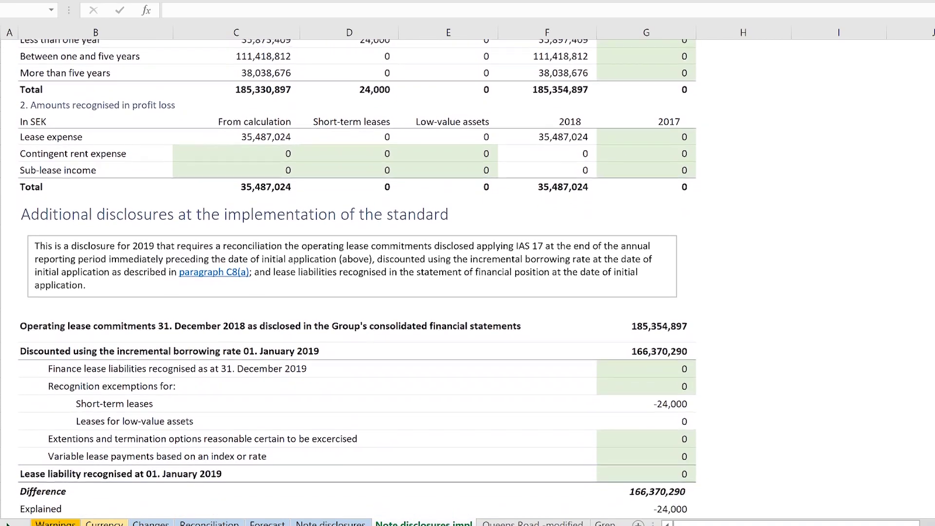
{"action": "scroll", "coordinate": [467, 275], "scroll_direction": "down", "scroll_amount": 1}
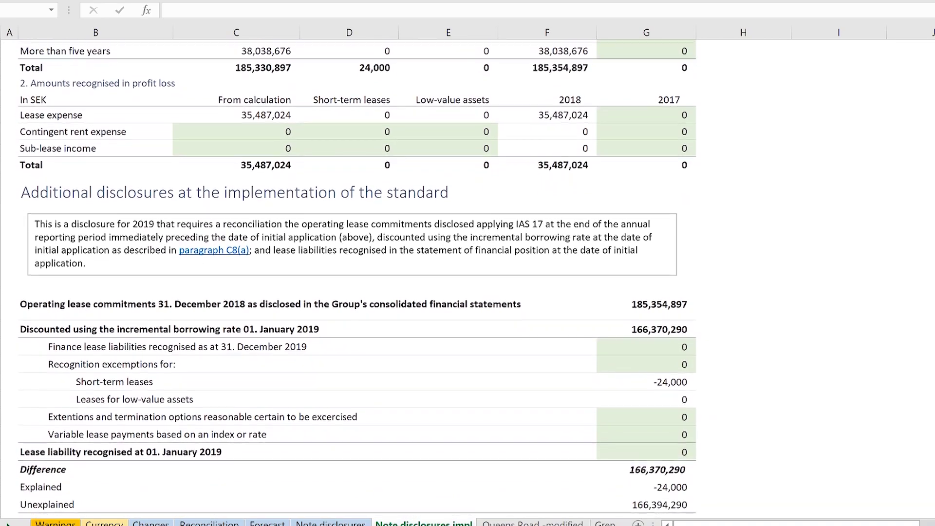
{"action": "scroll", "coordinate": [468, 275], "scroll_direction": "down", "scroll_amount": 1}
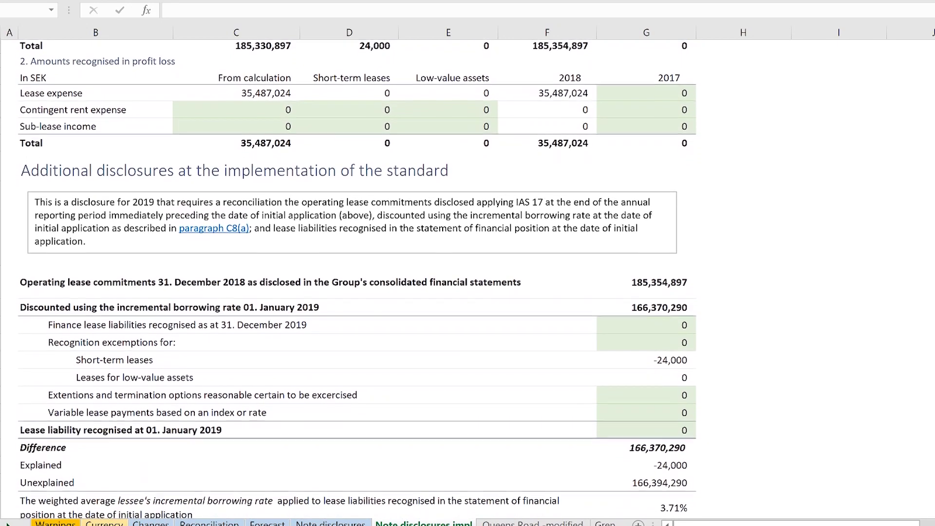
{"action": "scroll", "coordinate": [467, 275], "scroll_direction": "down", "scroll_amount": 1}
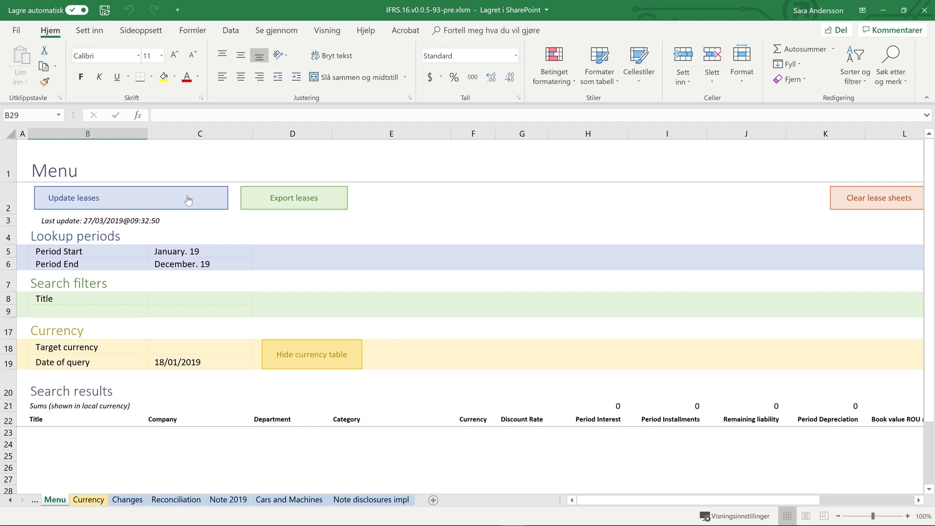
Update the leases from the workbook's Menu sheet, and view the Sjögatan lease sheet before returning to the Menu sheet.
{"action": "left_click", "coordinate": [188, 200]}
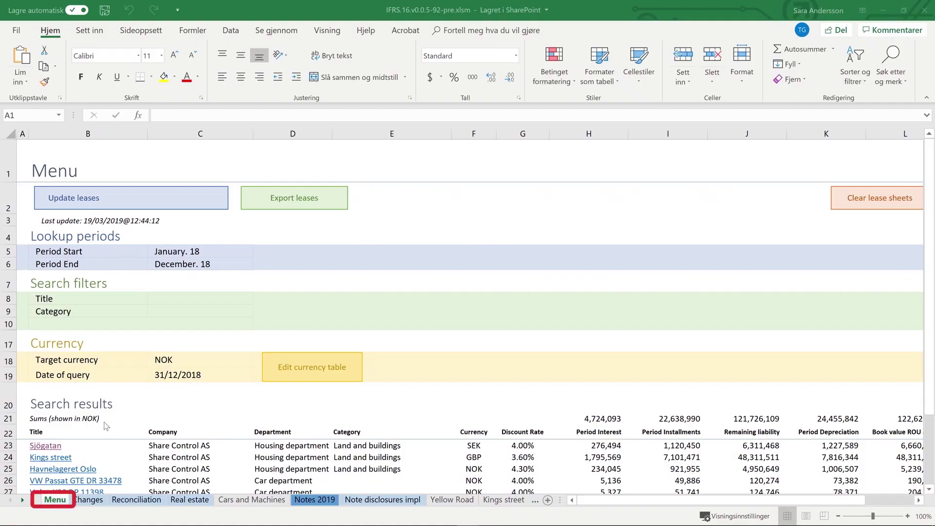
{"action": "left_click", "coordinate": [45, 446]}
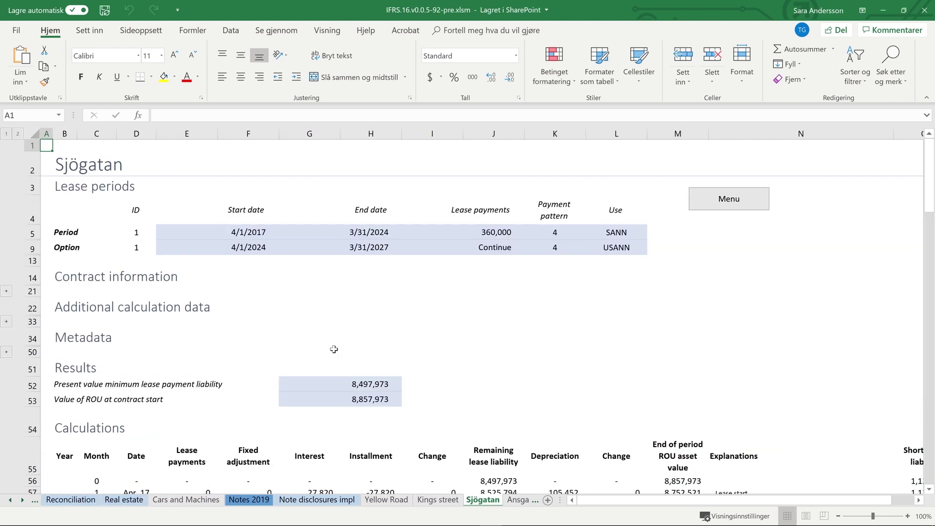
{"action": "left_click", "coordinate": [716, 204]}
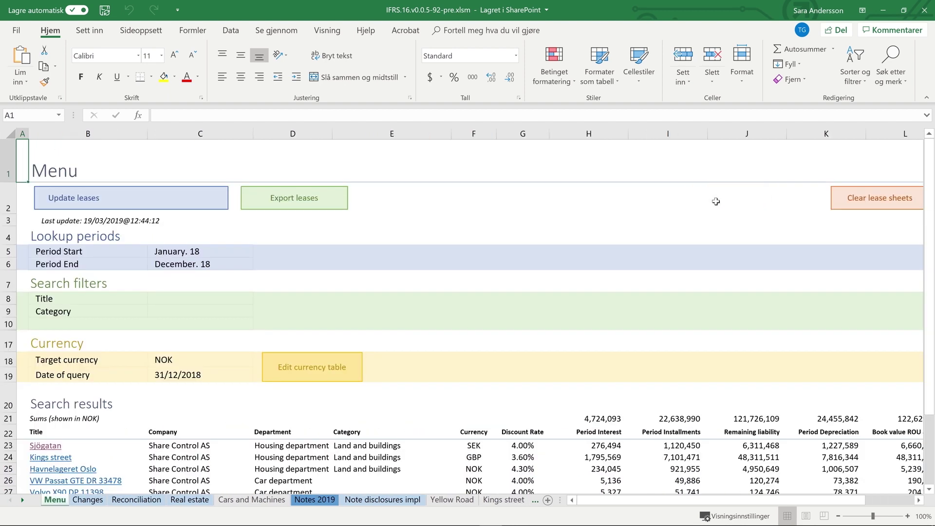
View the available target currencies and leave the list without choosing one.
{"action": "left_click", "coordinate": [231, 359]}
{"action": "left_click", "coordinate": [258, 361]}
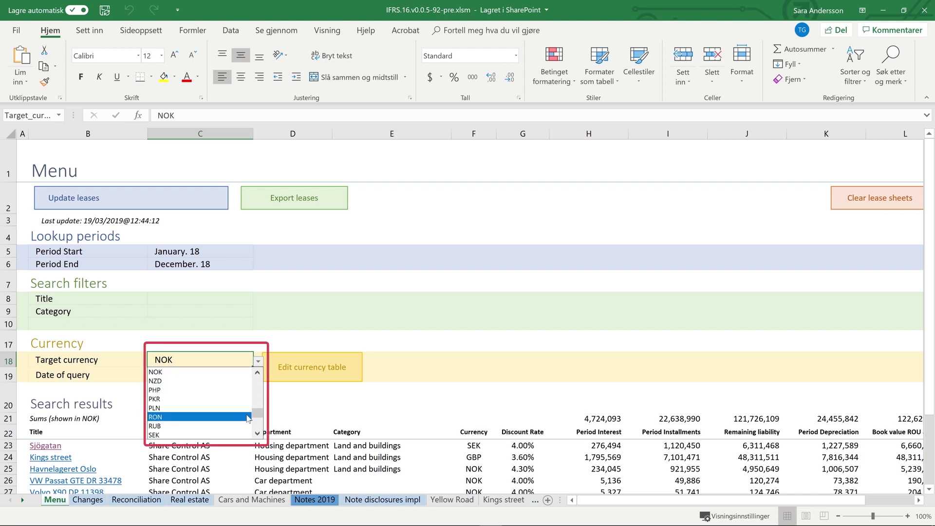
{"action": "key", "text": "Escape"}
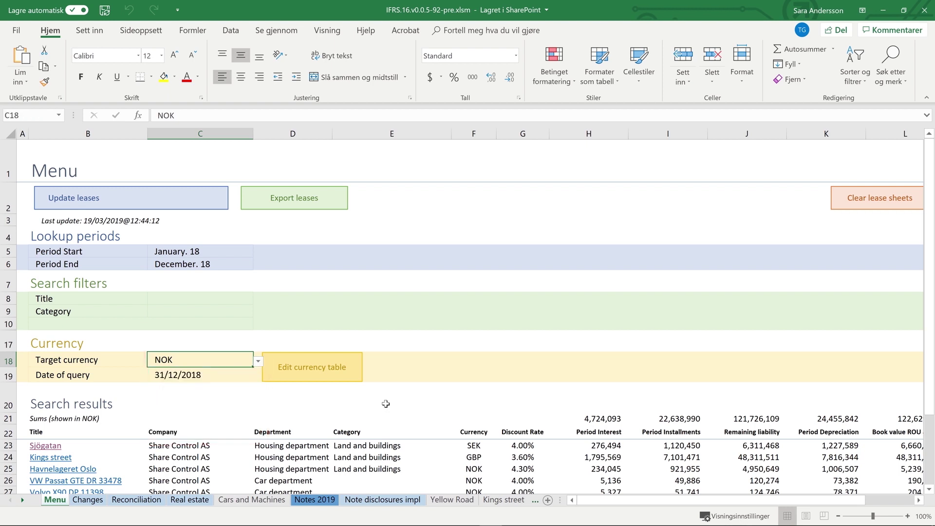
Update the leases again and clear the lease sheets.
{"action": "left_click", "coordinate": [207, 195]}
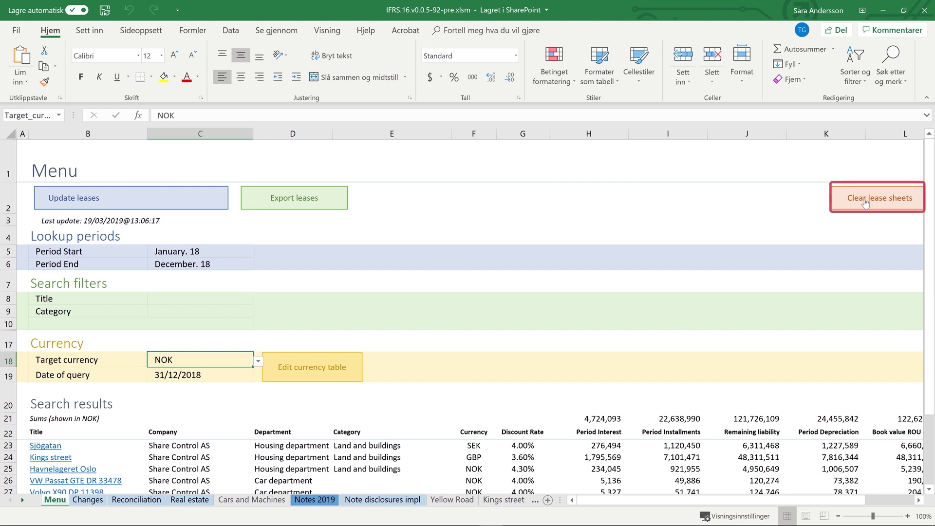
{"action": "left_click", "coordinate": [886, 202]}
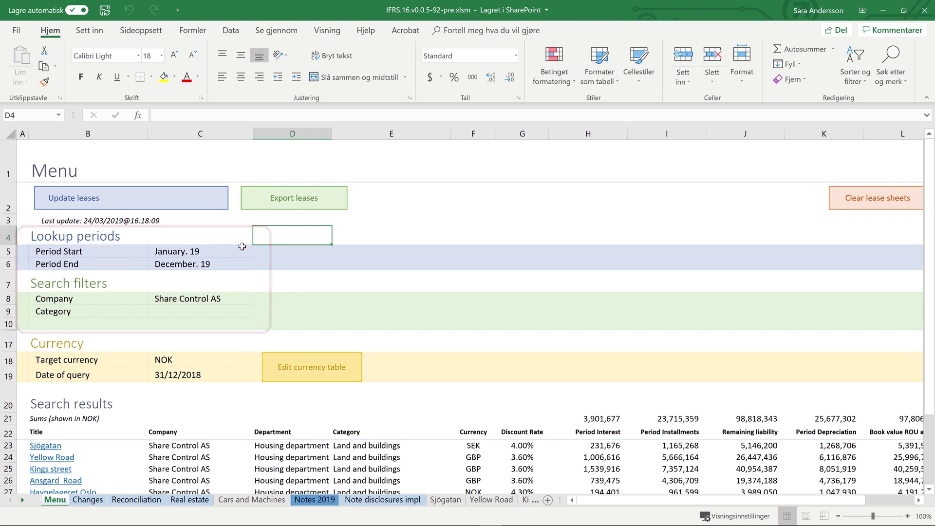
View the Period Start options and try the lookup Period End at January. 19 and at March. 19.
{"action": "left_click", "coordinate": [251, 252]}
{"action": "left_click", "coordinate": [258, 252]}
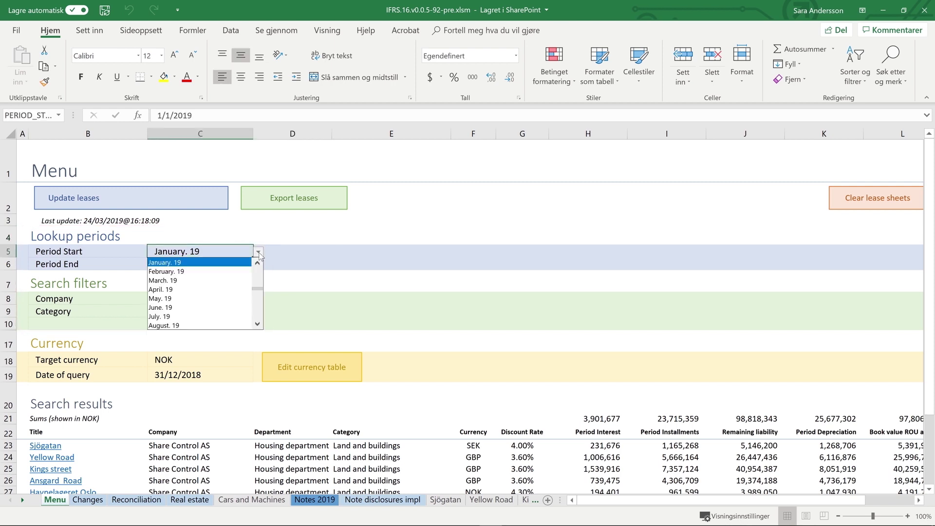
{"action": "left_click", "coordinate": [250, 264]}
{"action": "left_click", "coordinate": [258, 265]}
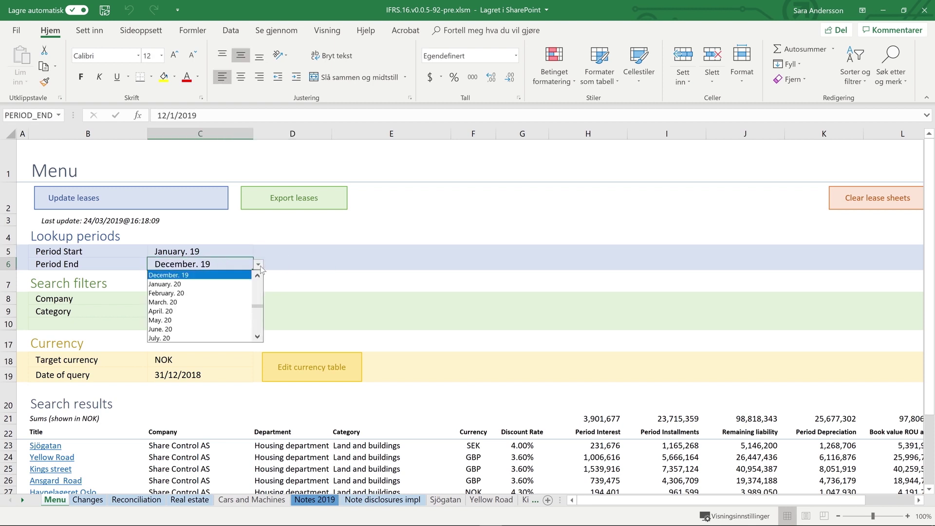
{"action": "scroll", "coordinate": [260, 305], "scroll_direction": "up", "scroll_amount": 4}
{"action": "left_click", "coordinate": [212, 284]}
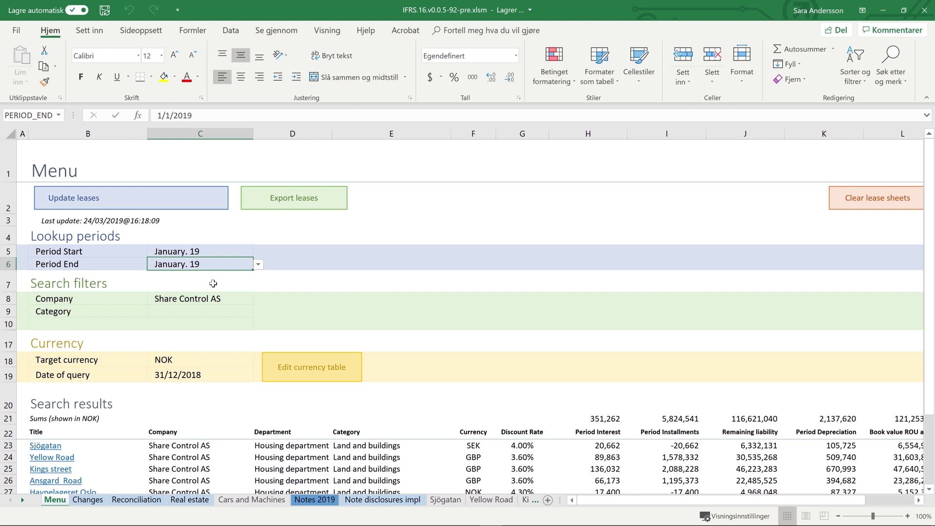
{"action": "left_click", "coordinate": [258, 264]}
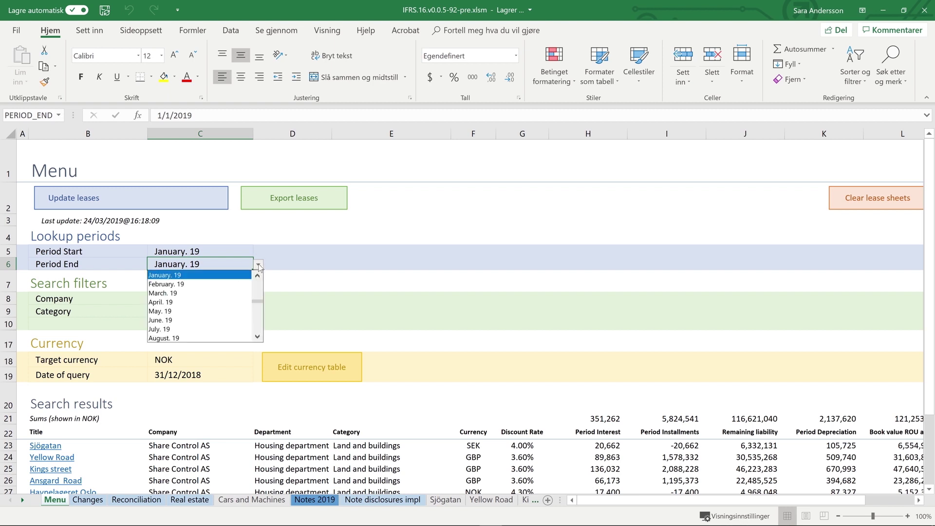
{"action": "left_click", "coordinate": [193, 294]}
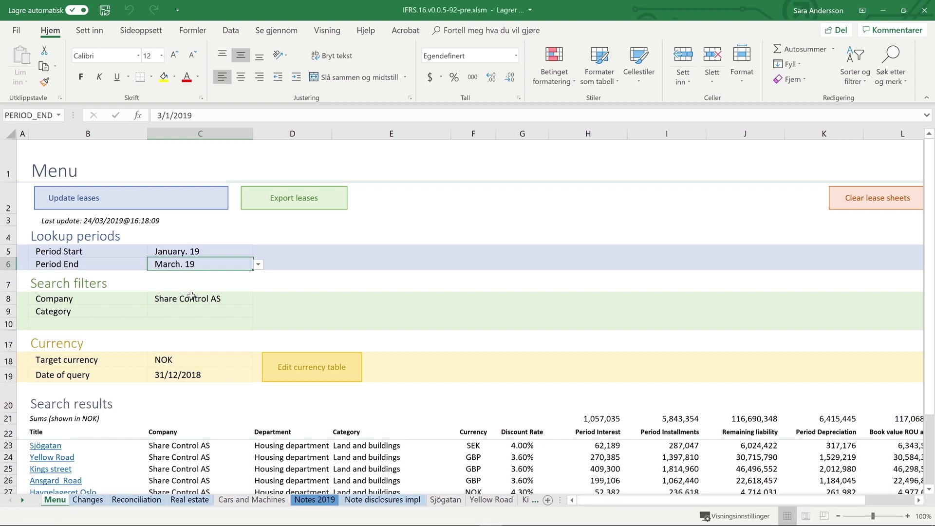
Set the lookup Period End to December. 19.
{"action": "left_click", "coordinate": [259, 264]}
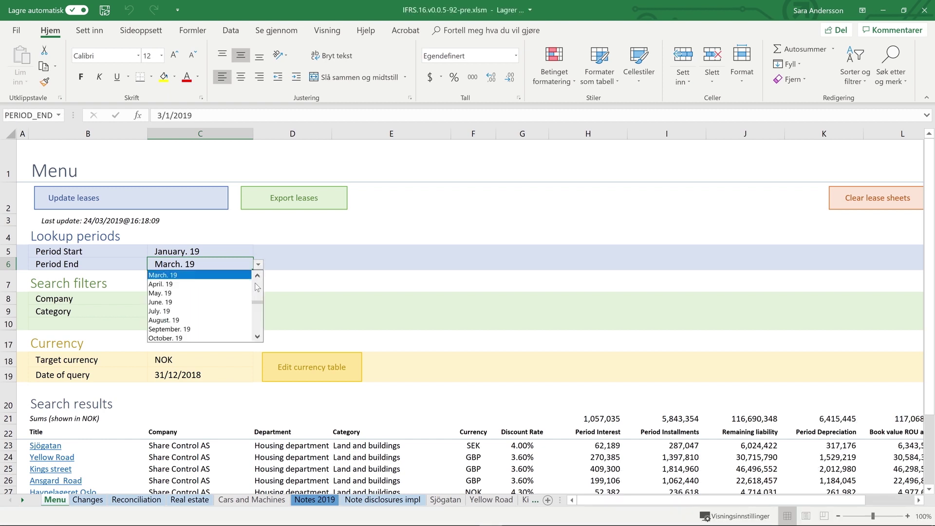
{"action": "scroll", "coordinate": [258, 334], "scroll_direction": "down", "scroll_amount": 1}
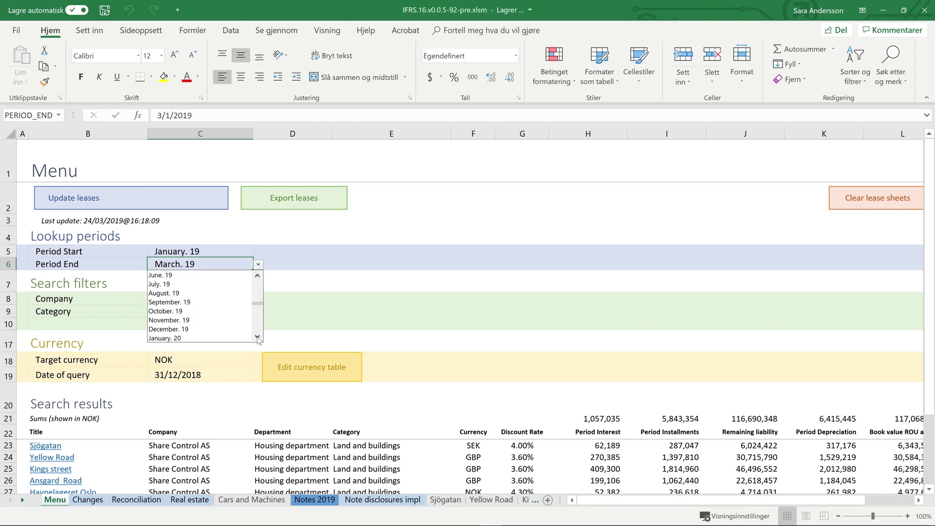
{"action": "left_click", "coordinate": [195, 329]}
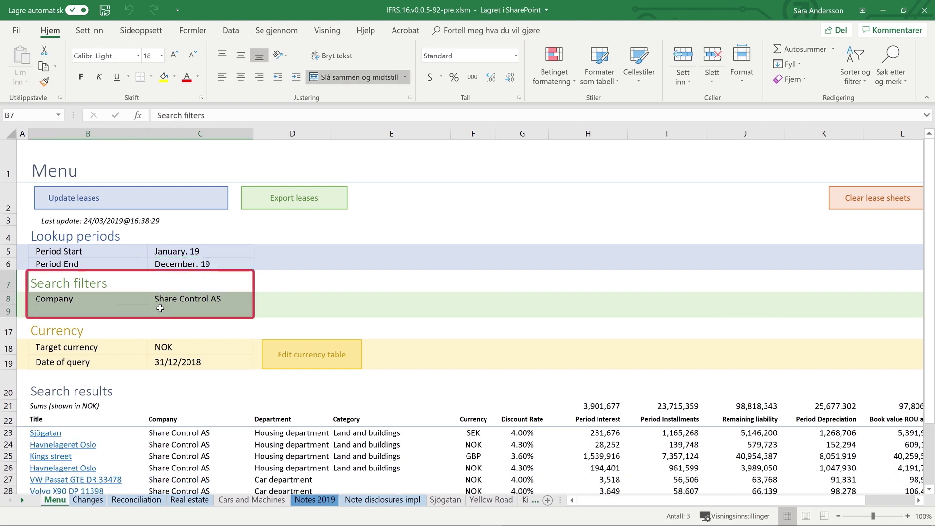
Add Discount Rate Category as a second search filter beneath the Company filter.
{"action": "left_click", "coordinate": [161, 300]}
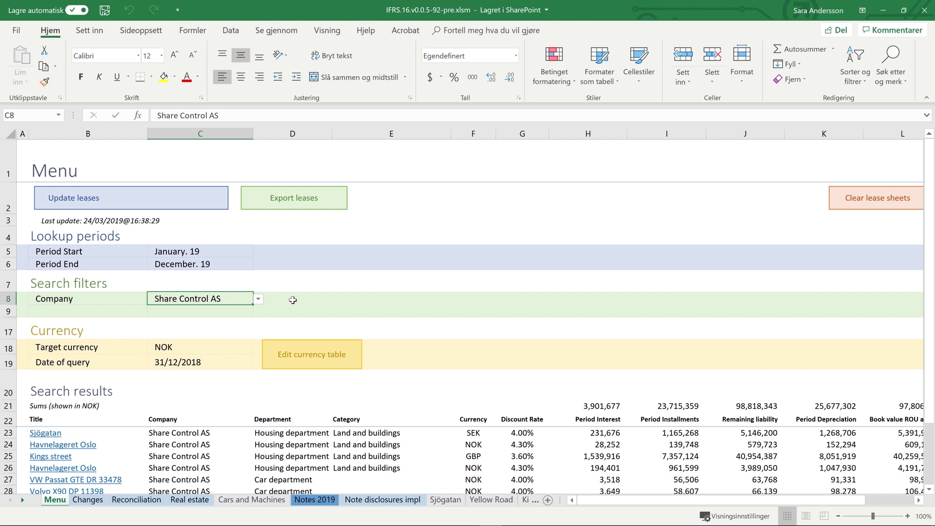
{"action": "left_click", "coordinate": [119, 310]}
{"action": "left_click", "coordinate": [153, 312]}
{"action": "left_click", "coordinate": [73, 354]}
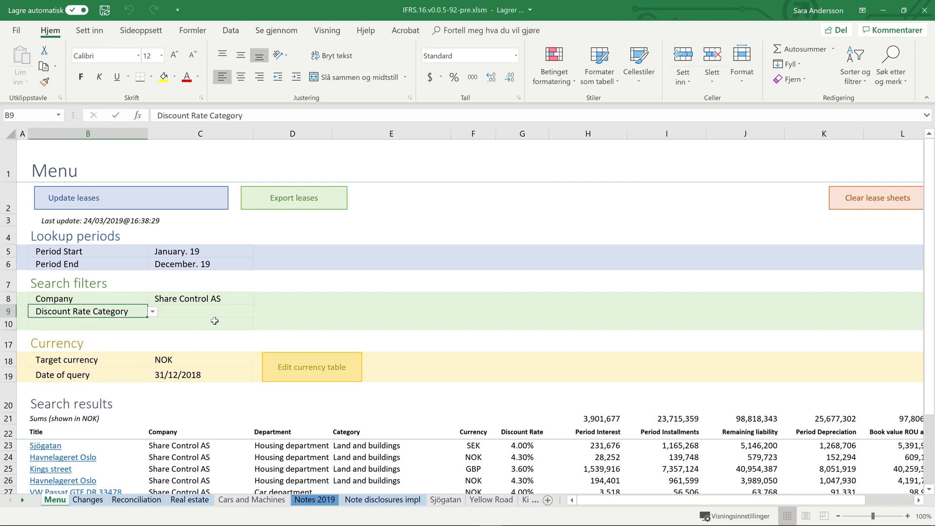
Choose a value for the Discount Rate Category search filter.
{"action": "left_click", "coordinate": [205, 312]}
{"action": "left_click", "coordinate": [258, 312]}
{"action": "left_click", "coordinate": [195, 322]}
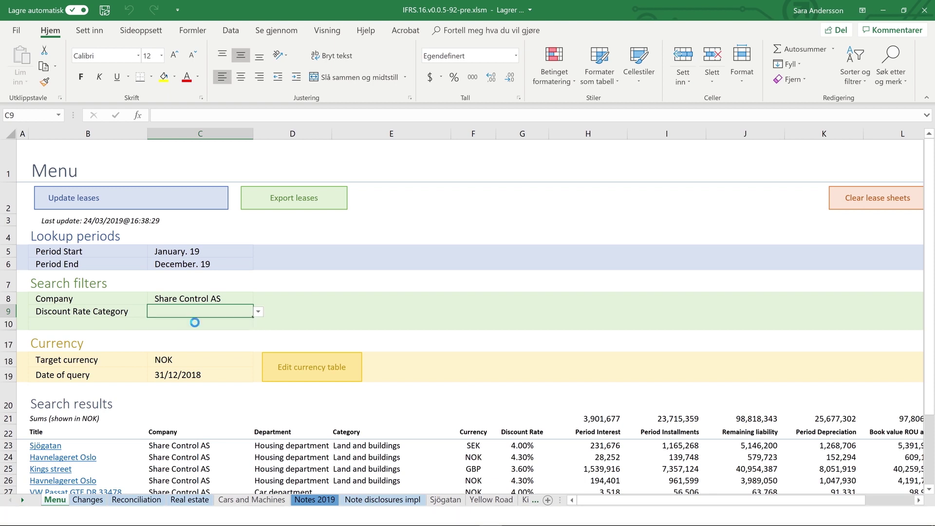
Remove the Discount Rate Category search filter from the Menu sheet.
{"action": "left_click", "coordinate": [71, 312]}
{"action": "key", "text": "Delete"}
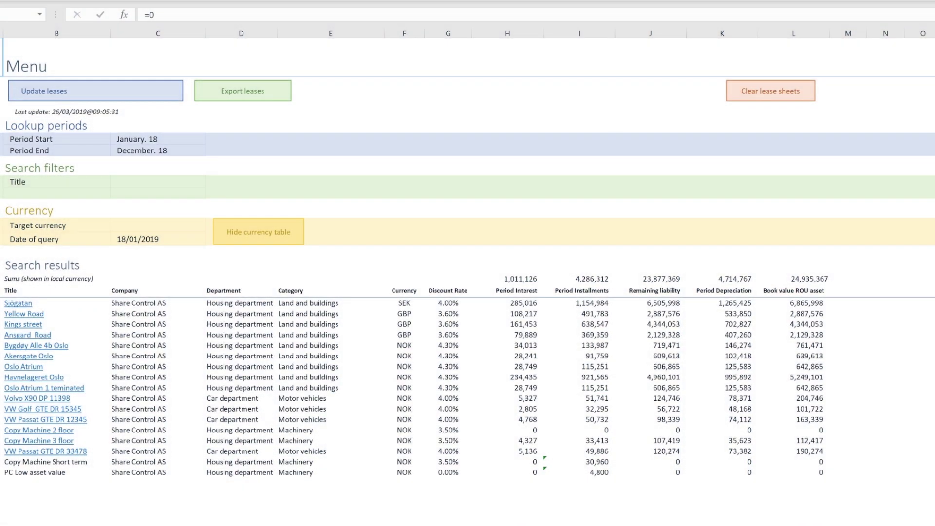
Add Category as an extra column in the search results, right after Book value ROU asset.
{"action": "left_click", "coordinate": [650, 462]}
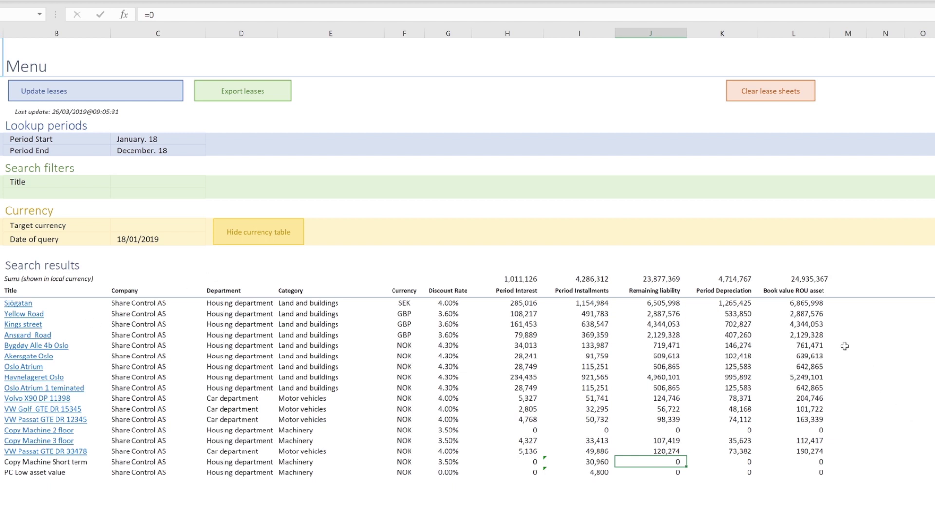
{"action": "left_click", "coordinate": [843, 292]}
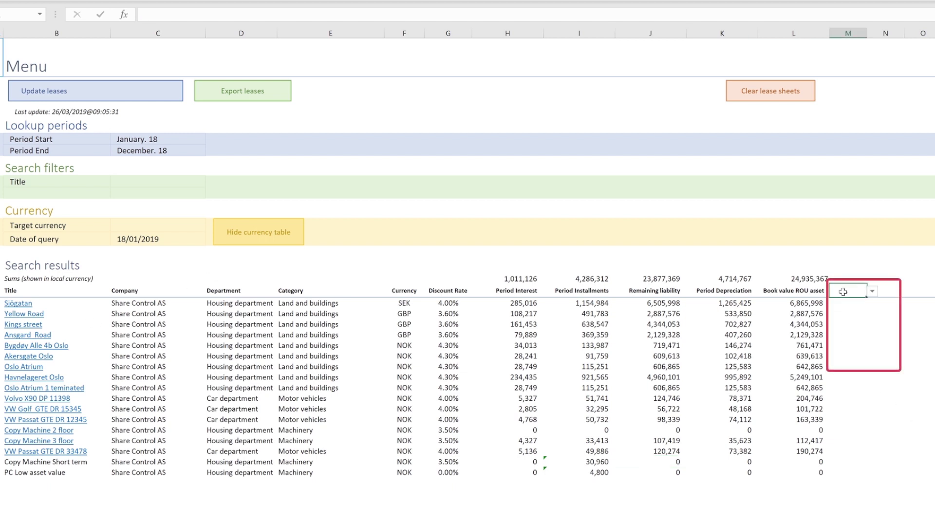
{"action": "left_click", "coordinate": [873, 291]}
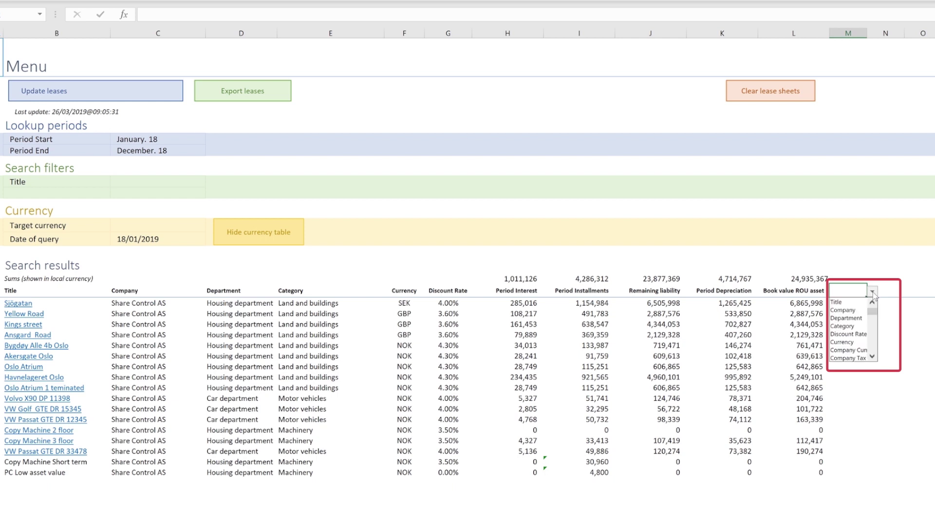
{"action": "left_click", "coordinate": [858, 323]}
Remove the extra Discount Rate Category and Category columns from the end of the search results.
{"action": "left_click", "coordinate": [919, 292]}
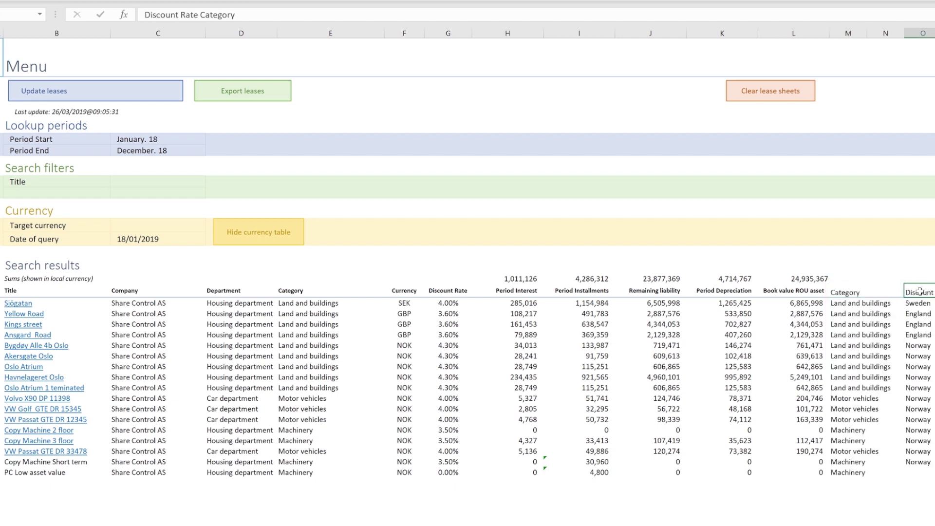
{"action": "key", "text": "Delete"}
{"action": "left_click", "coordinate": [847, 291]}
{"action": "key", "text": "Delete"}
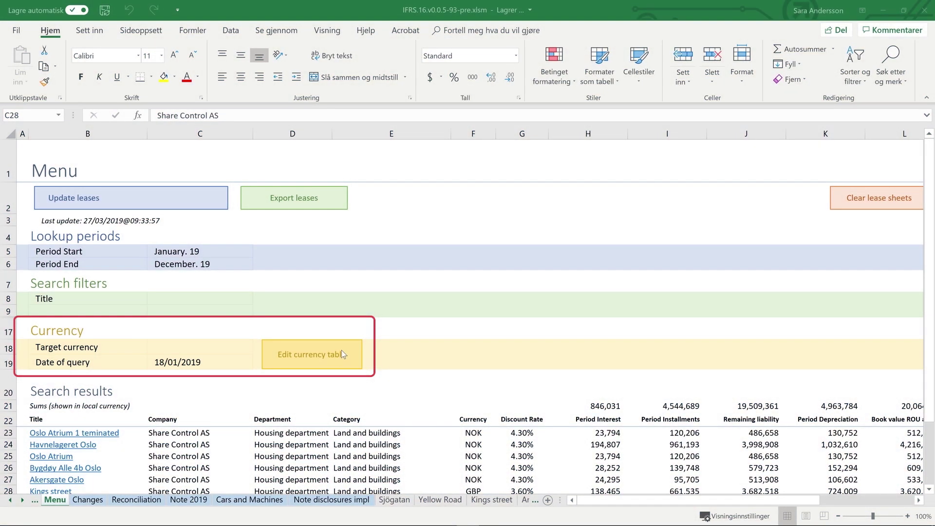
View the currency rates in the currency table, then return to the Menu sheet and hide the table.
{"action": "left_click", "coordinate": [341, 352]}
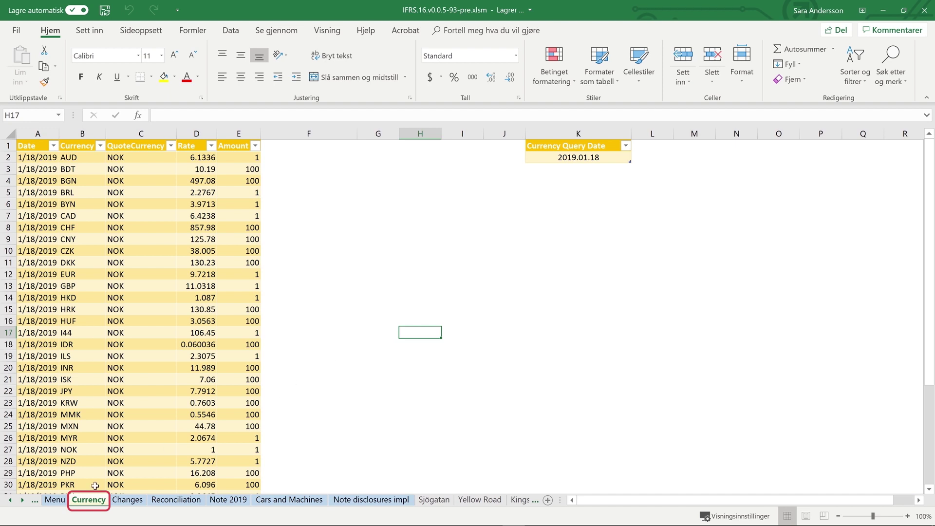
{"action": "left_click", "coordinate": [55, 500]}
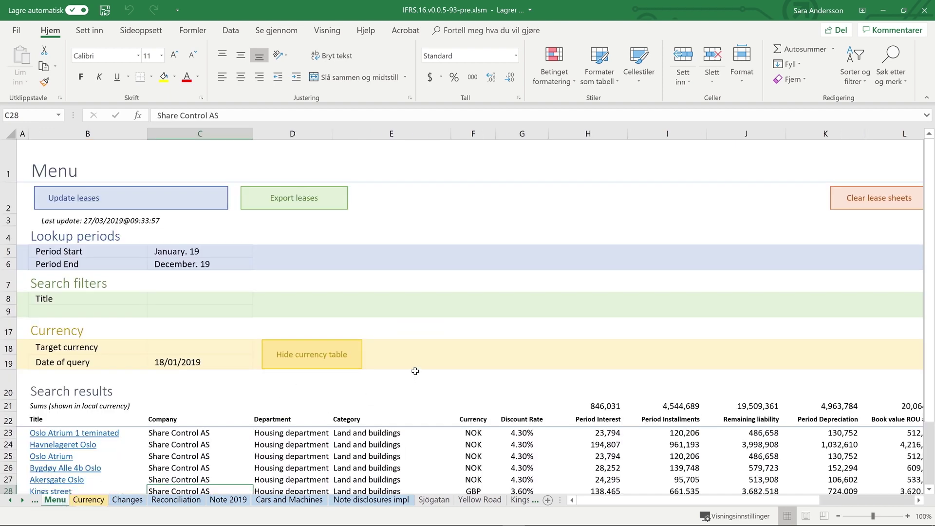
{"action": "left_click", "coordinate": [324, 361]}
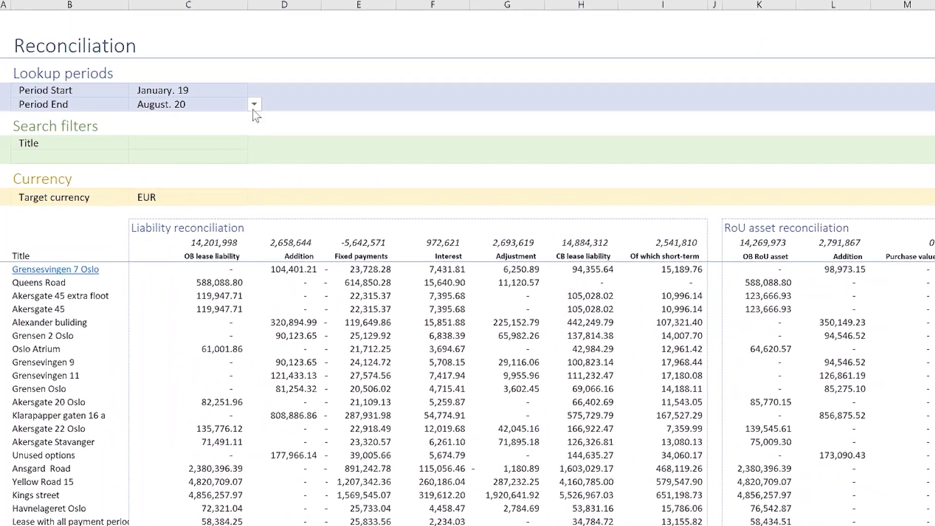
Set the lookup Period End in the Reconciliation sheet to December. 20.
{"action": "left_click", "coordinate": [252, 105]}
{"action": "left_click", "coordinate": [251, 105]}
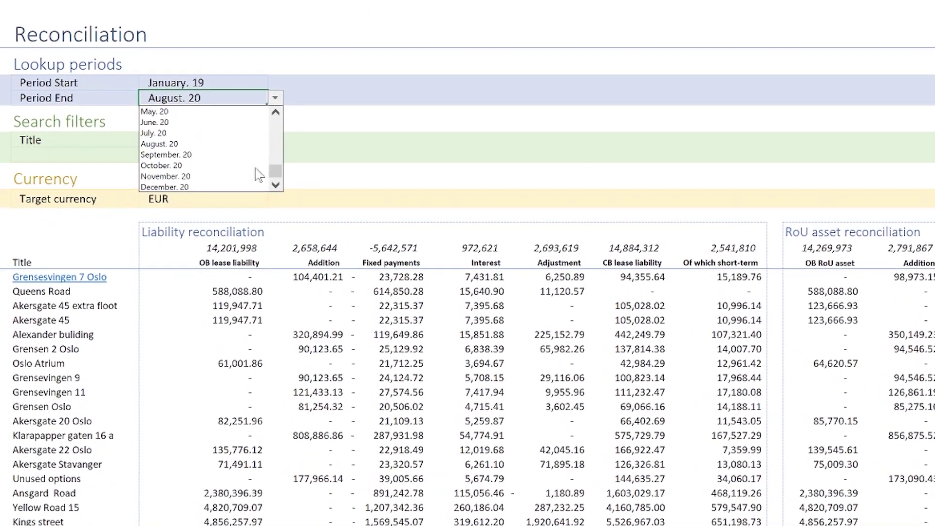
{"action": "left_click", "coordinate": [253, 186]}
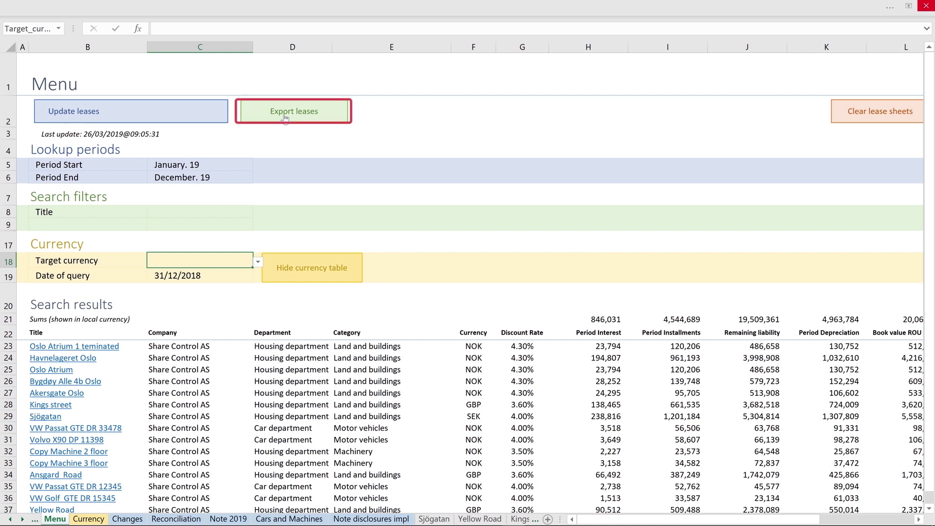
Export the leases from the Menu sheet and view the figures in the Budget sheet.
{"action": "left_click", "coordinate": [285, 118]}
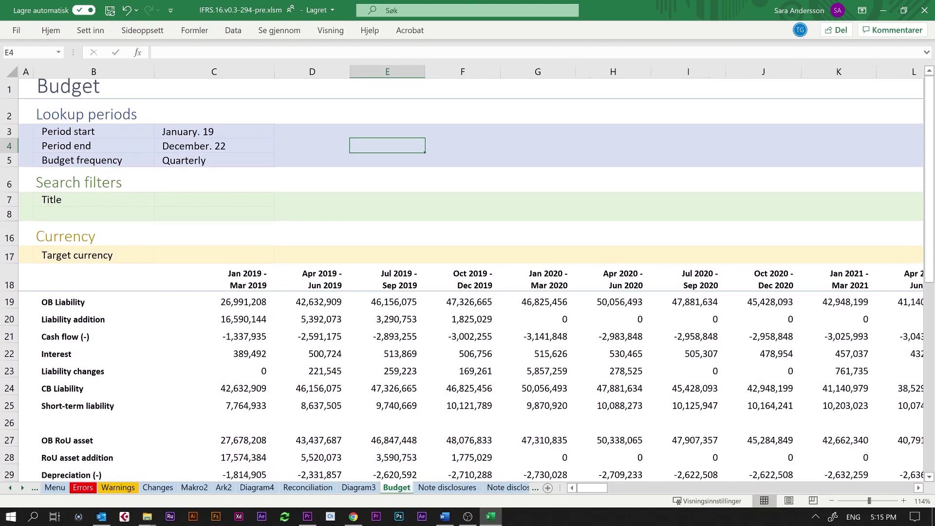
{"action": "scroll", "coordinate": [467, 277], "scroll_direction": "down", "scroll_amount": 1}
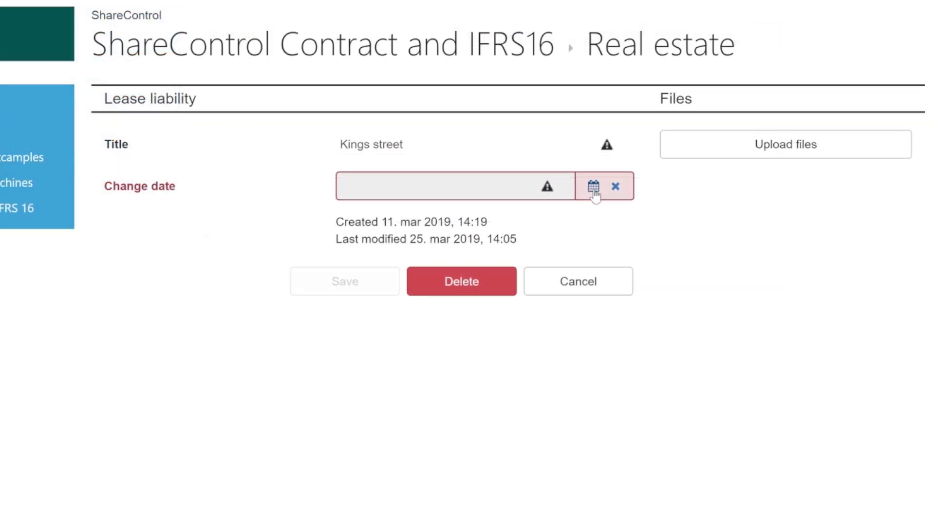
Set the Kings street lease's change date to 17. Apr 2020 and enter "change lease period" as the change comment.
{"action": "left_click", "coordinate": [593, 187]}
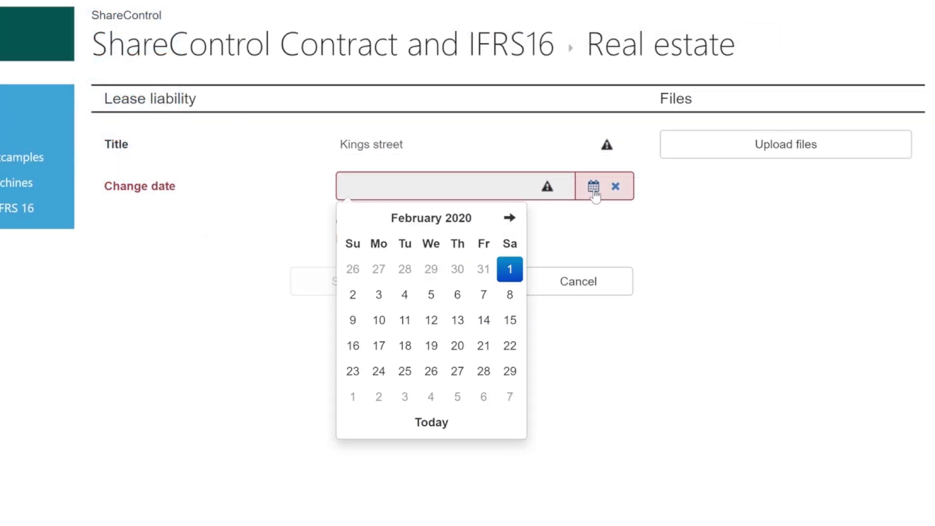
{"action": "left_click", "coordinate": [510, 219]}
{"action": "left_click", "coordinate": [509, 219]}
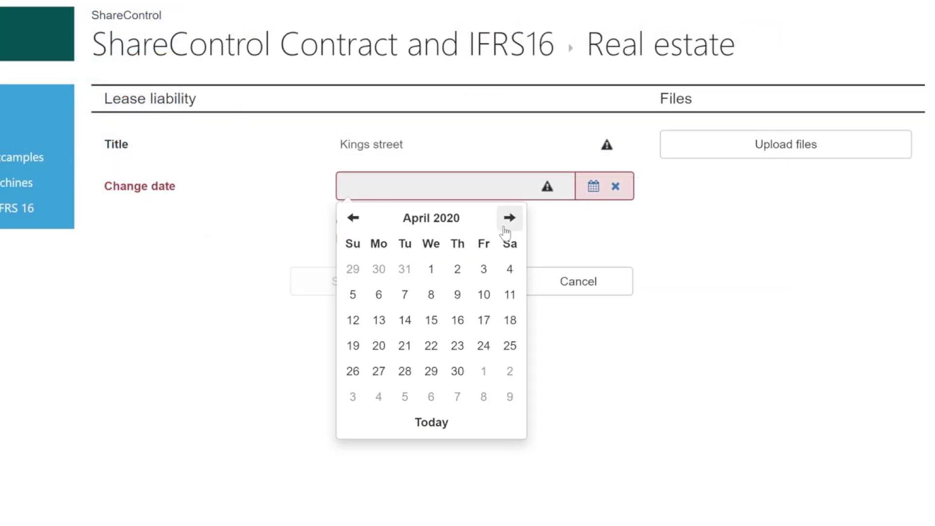
{"action": "left_click", "coordinate": [484, 320]}
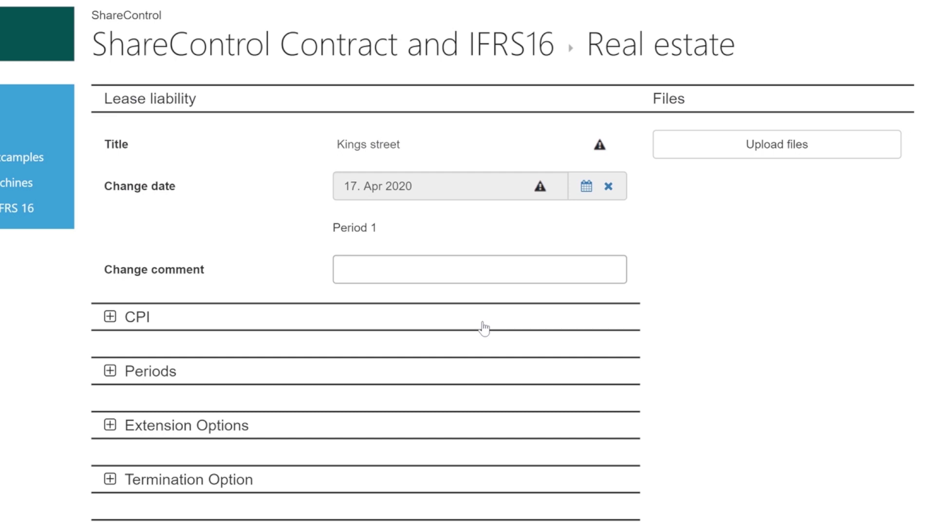
{"action": "type", "text": "change lease"}
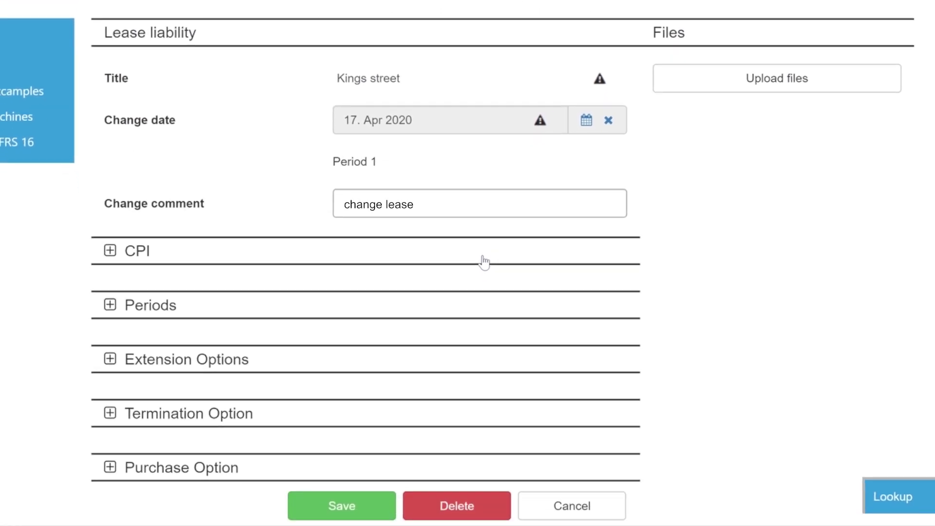
{"action": "type", "text": " period"}
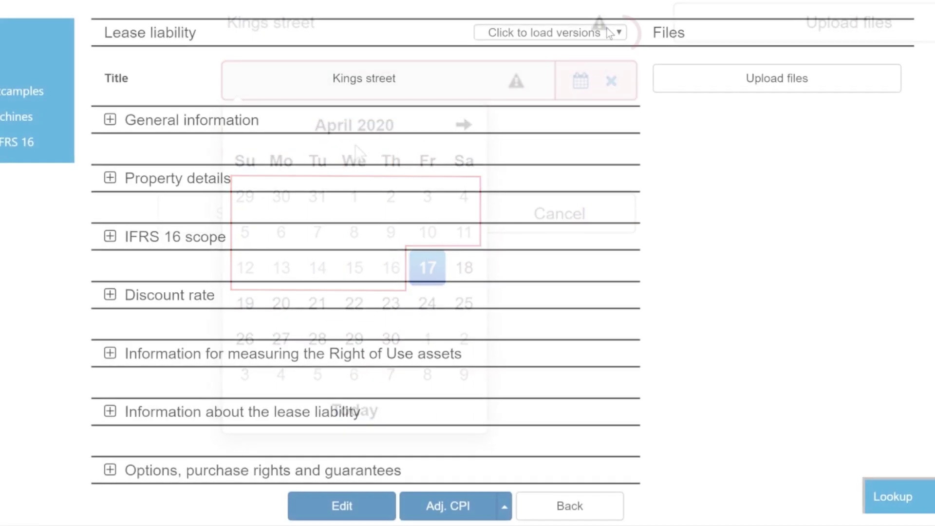
View the list of earlier versions the Kings street lease can be rolled back to.
{"action": "left_click", "coordinate": [610, 33]}
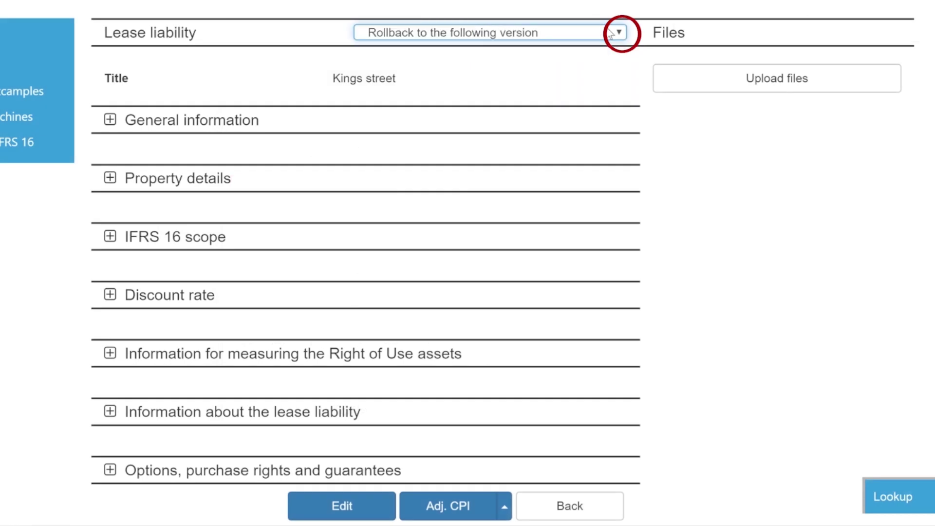
{"action": "left_click", "coordinate": [619, 34]}
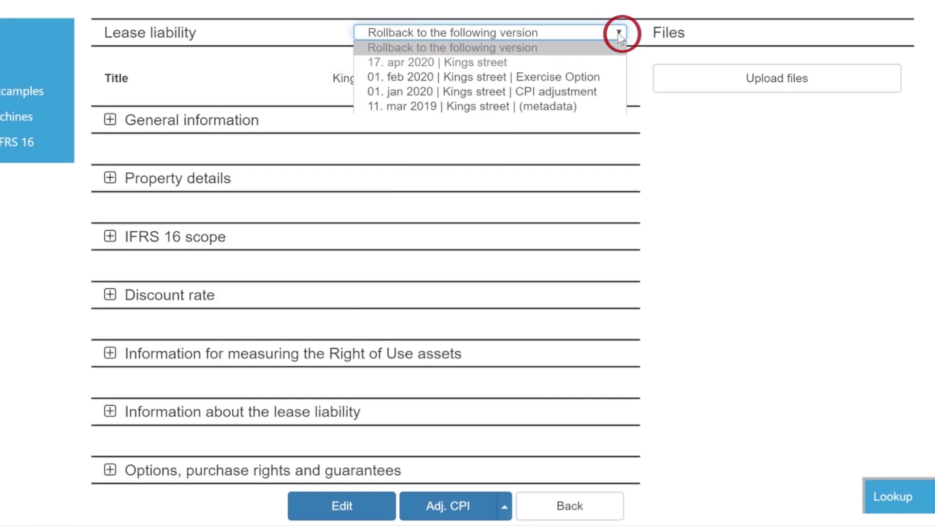
{"action": "left_click", "coordinate": [487, 511]}
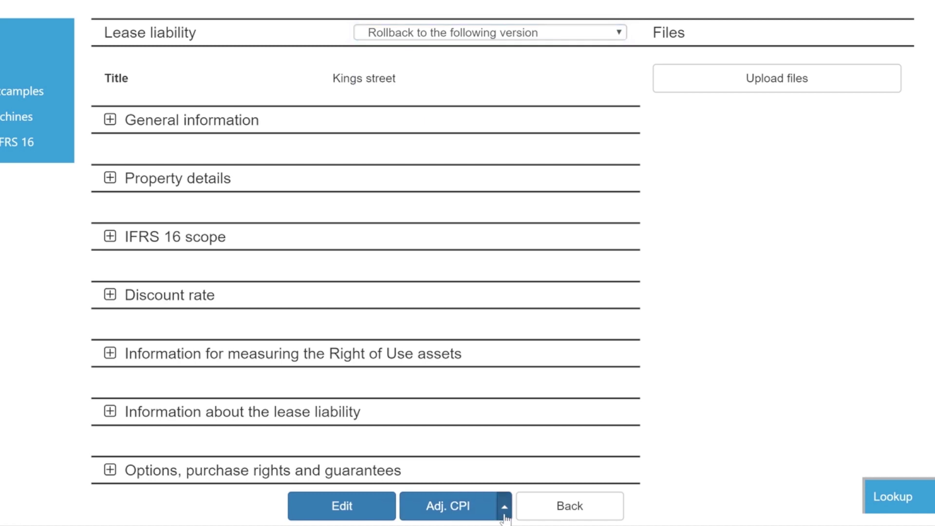
Open the change form of the Kings street lease and enter "Exercise Option" as the change comment.
{"action": "left_click", "coordinate": [505, 508]}
{"action": "left_click", "coordinate": [425, 475]}
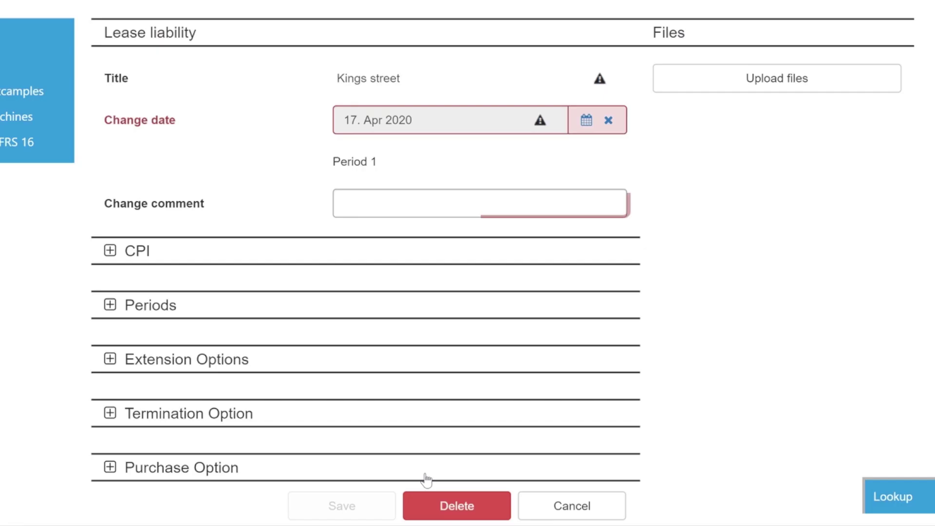
{"action": "type", "text": "Exercise Option"}
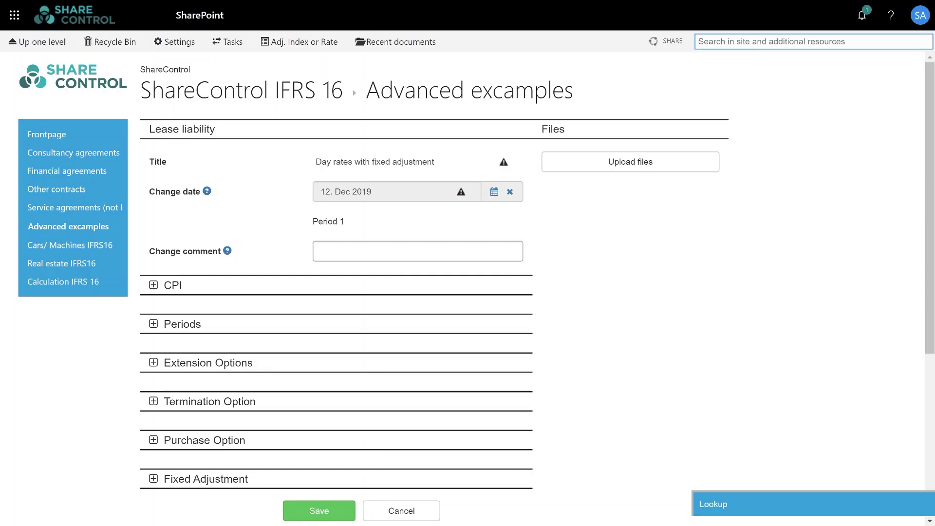
Mark the discount rate as changed in the 12. Dec 2019 change of the "Day rates with fixed adjustment" lease.
{"action": "scroll", "coordinate": [468, 273], "scroll_direction": "down", "scroll_amount": 3}
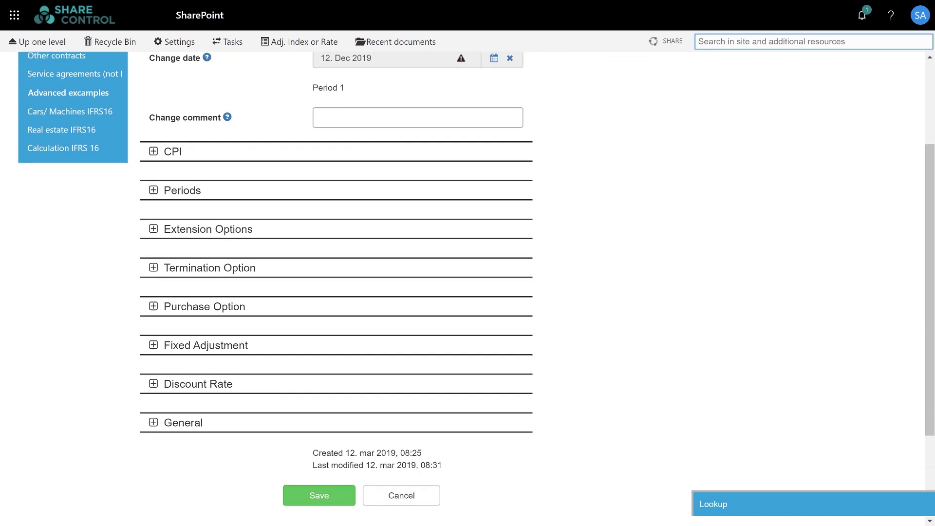
{"action": "scroll", "coordinate": [336, 273], "scroll_direction": "down", "scroll_amount": 2}
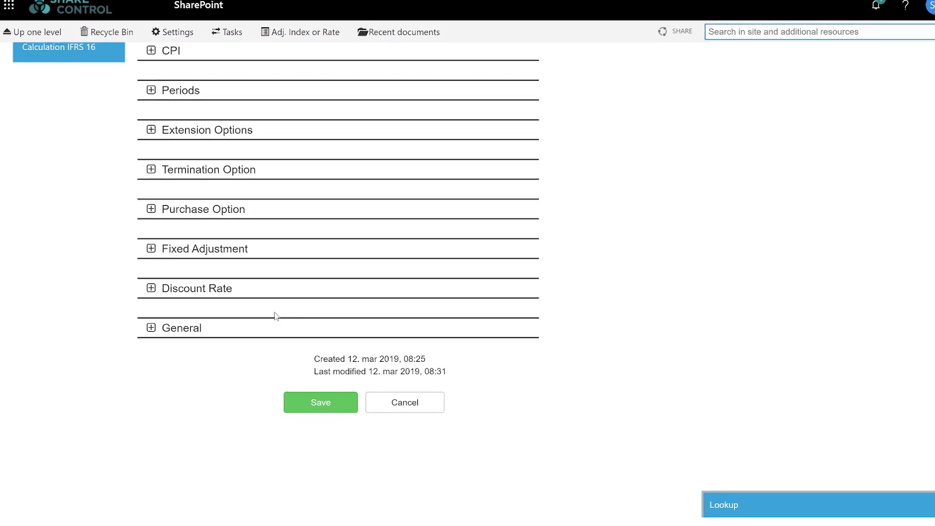
{"action": "left_click", "coordinate": [152, 288]}
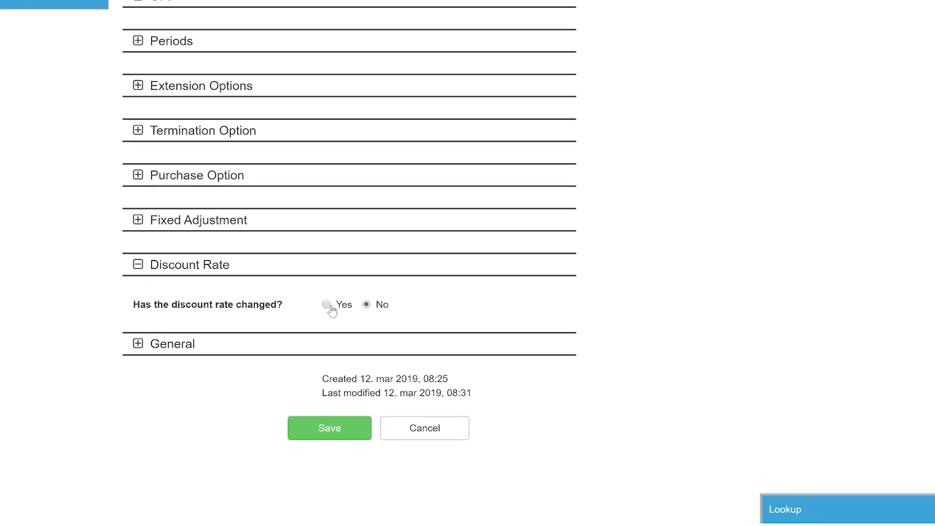
{"action": "left_click", "coordinate": [328, 305]}
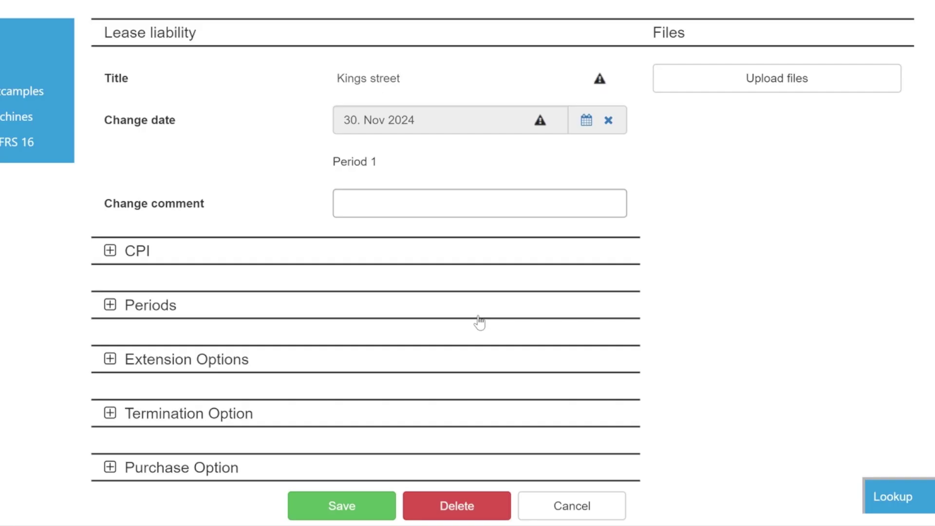
Set the minimum lease payments per period to 25000 in the Kings street change dated 30. Nov 2024.
{"action": "left_click", "coordinate": [105, 306]}
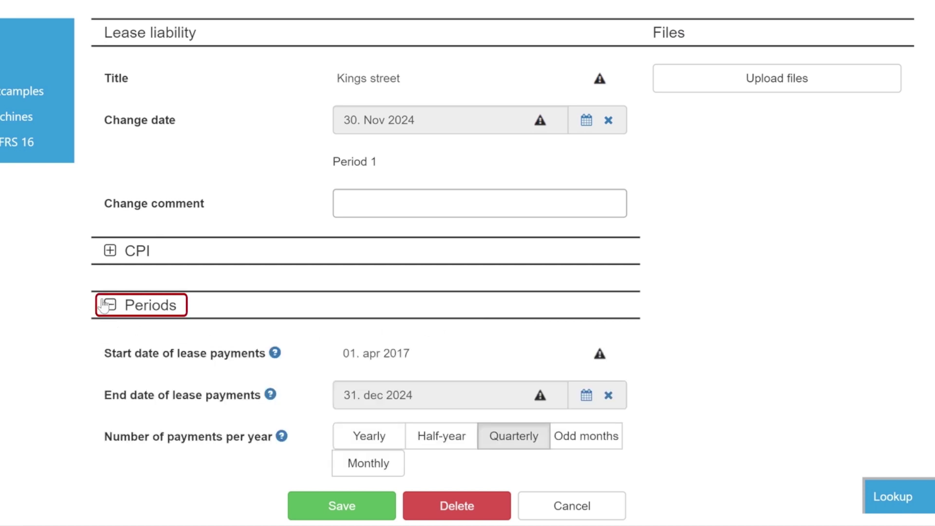
{"action": "scroll", "coordinate": [73, 370], "scroll_direction": "down", "scroll_amount": 2}
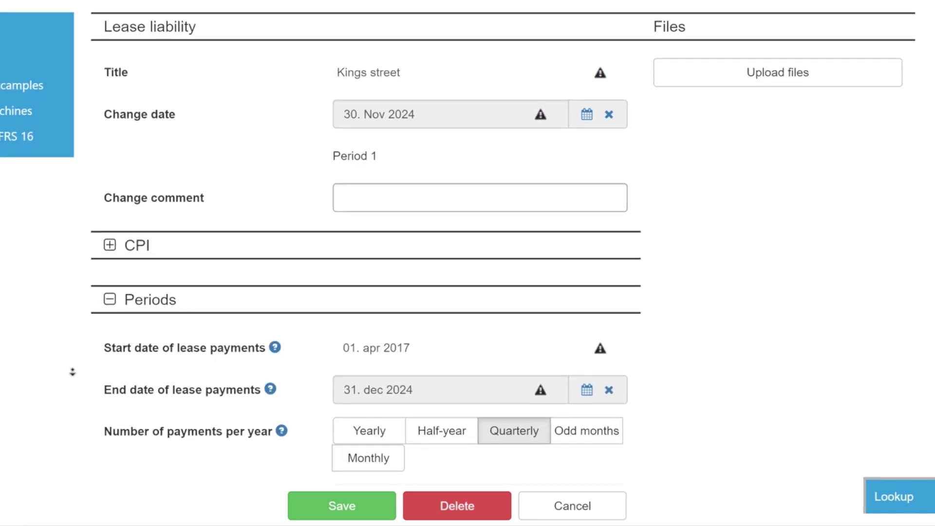
{"action": "left_click_drag", "start_coordinate": [352, 380], "coordinate": [386, 380]}
{"action": "type", "text": "50"}
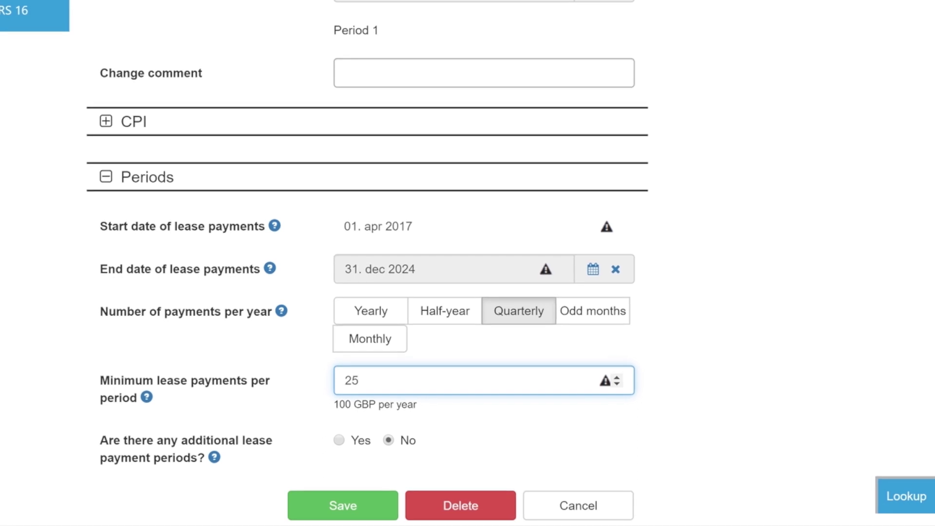
{"action": "type", "text": "000"}
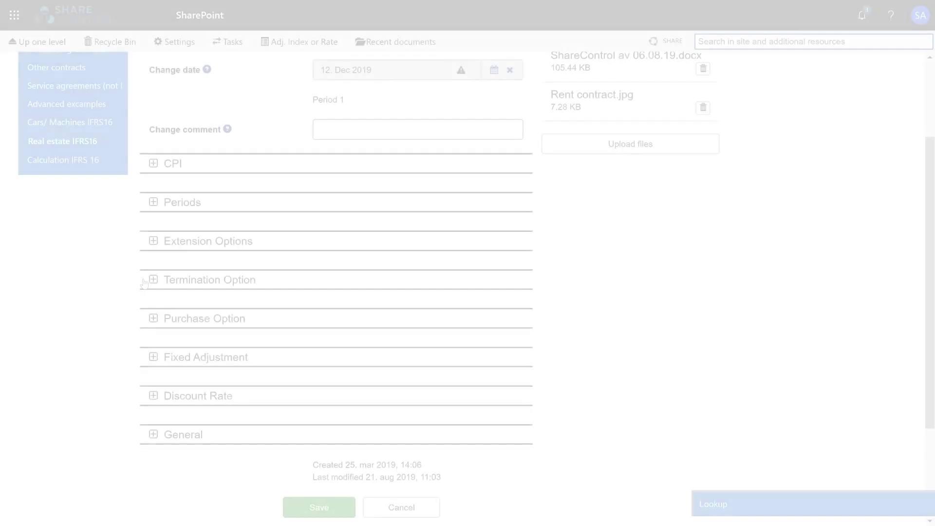
Set the right to terminate to Yes in the real estate lease's change dated 12. Dec 2019.
{"action": "left_click", "coordinate": [153, 280]}
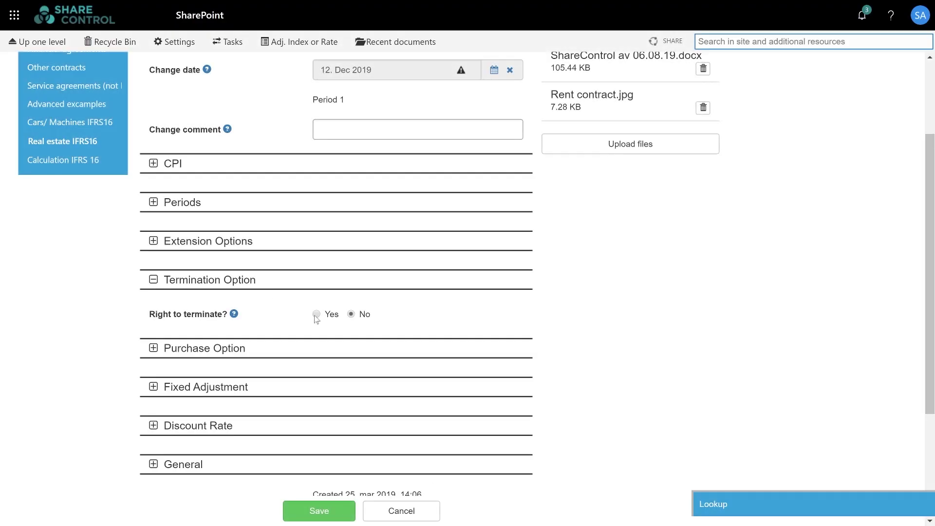
{"action": "left_click", "coordinate": [317, 314]}
{"action": "scroll", "coordinate": [882, 361], "scroll_direction": "down", "scroll_amount": 2}
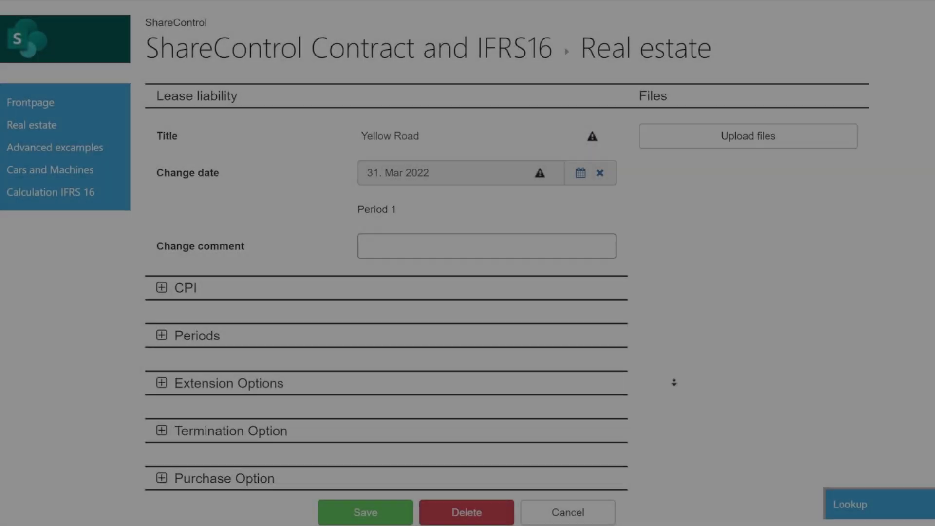
Open the Extension Options in the Yellow Road change dated 31. Mar 2022 and make a selection there.
{"action": "scroll", "coordinate": [142, 278], "scroll_direction": "down", "scroll_amount": 3}
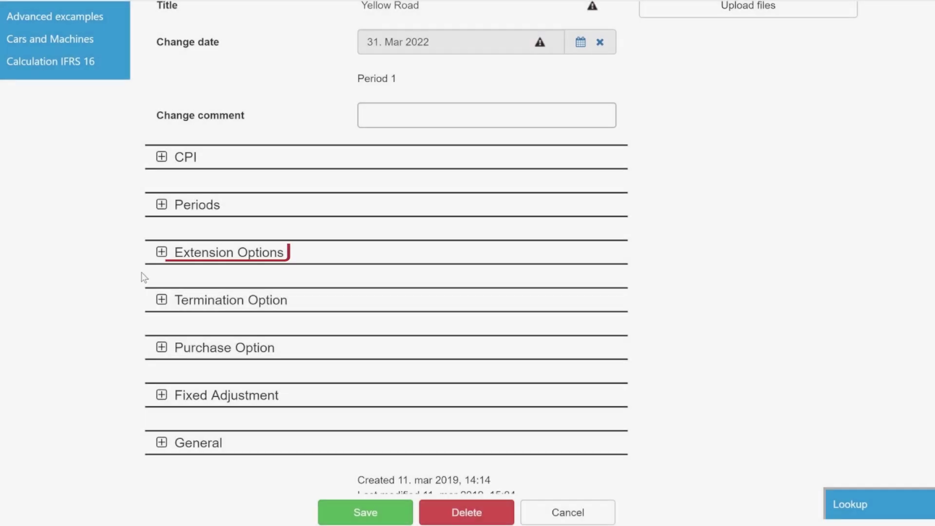
{"action": "left_click", "coordinate": [162, 253]}
{"action": "left_click", "coordinate": [370, 333]}
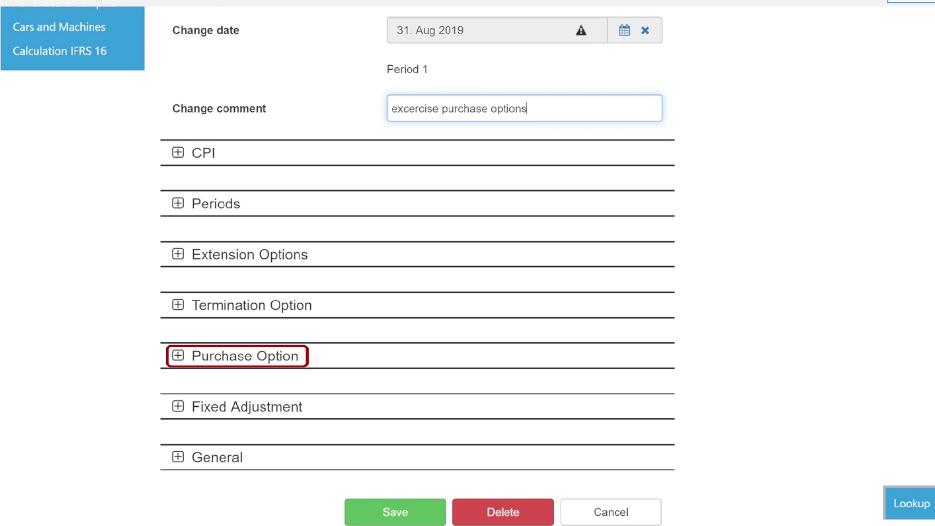
Enable the purchase option in the lease change dated 31. Aug 2019 and set the purchase option date to 26. Apr 2019.
{"action": "left_click", "coordinate": [178, 355]}
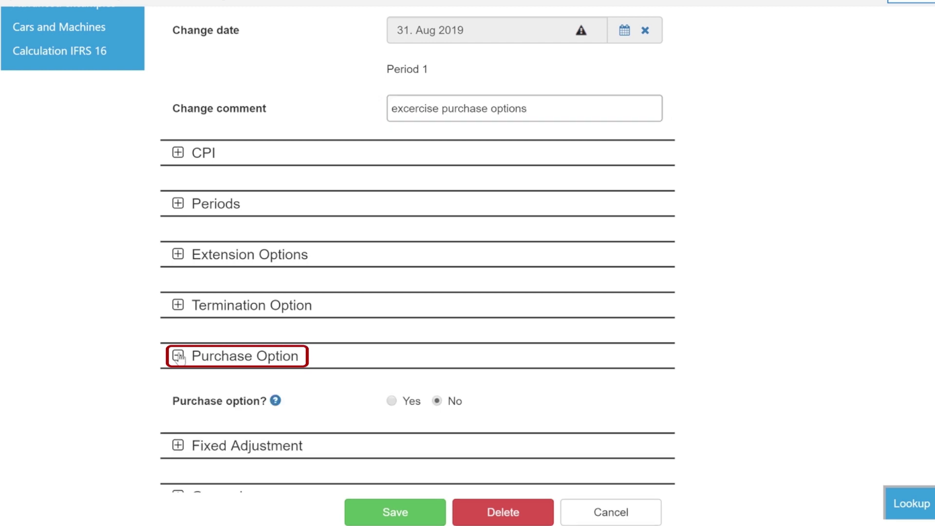
{"action": "left_click", "coordinate": [391, 401]}
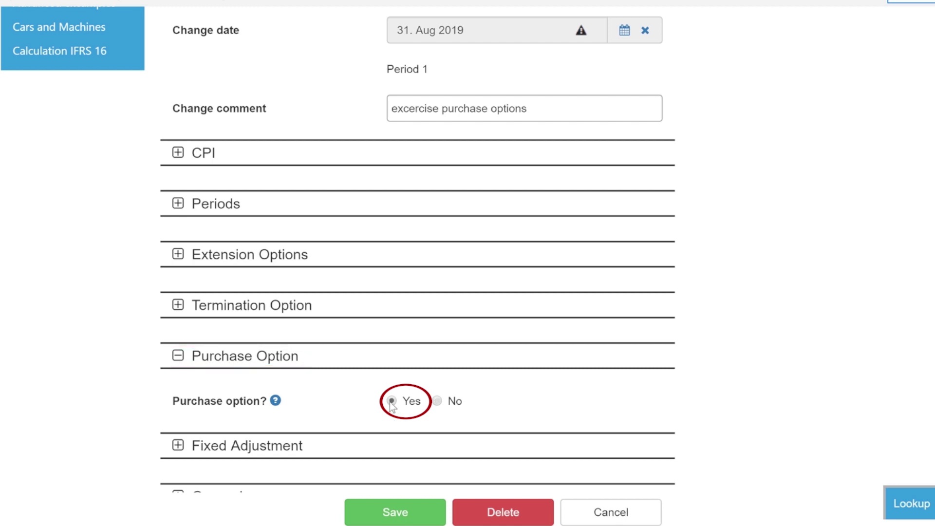
{"action": "scroll", "coordinate": [365, 390], "scroll_direction": "down", "scroll_amount": 5}
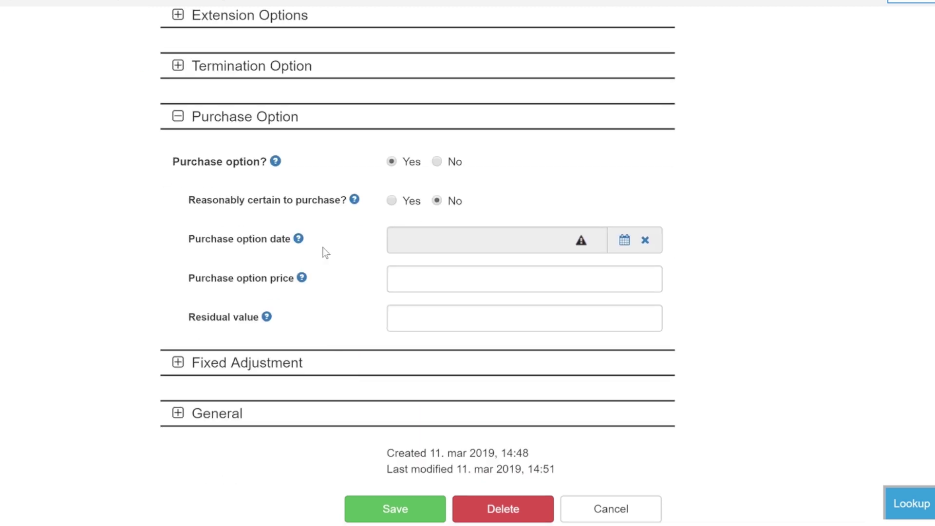
{"action": "left_click", "coordinate": [623, 246]}
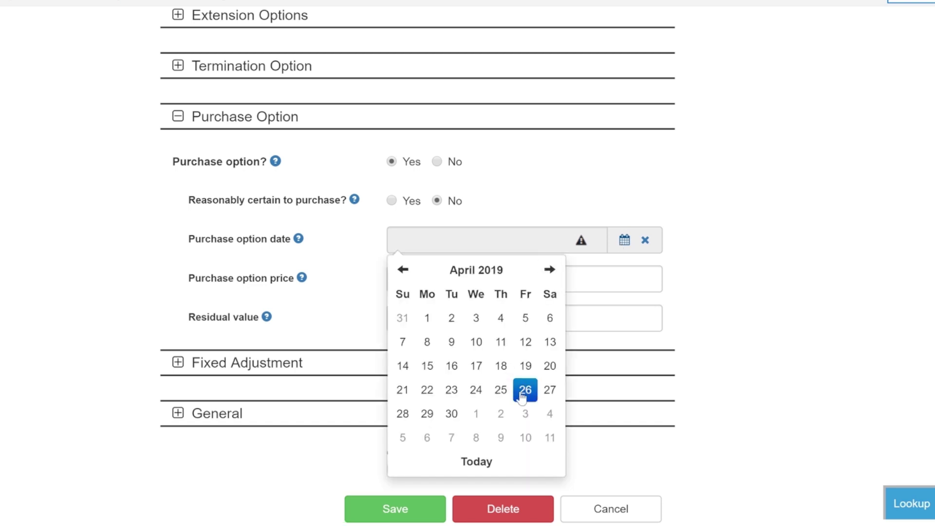
{"action": "left_click", "coordinate": [523, 388]}
Set the purchase option price to 100000 and the residual value to 100000.
{"action": "left_click", "coordinate": [511, 282]}
{"action": "type", "text": "100000"}
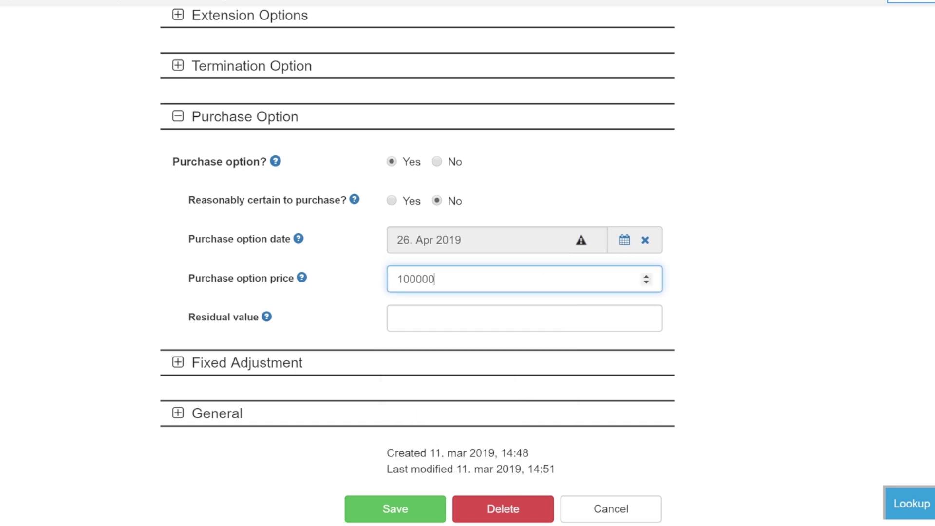
{"action": "key", "text": "Tab"}
{"action": "type", "text": "100000"}
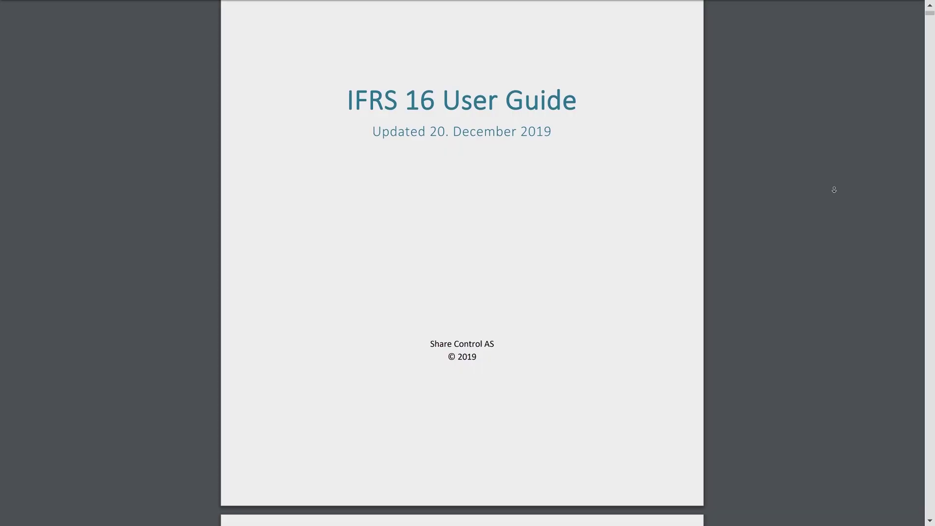
Look through the IFRS 16 User Guide as far as the examples in section 4.4.4 Field descriptions.
{"action": "scroll", "coordinate": [835, 189], "scroll_direction": "down", "scroll_amount": 5}
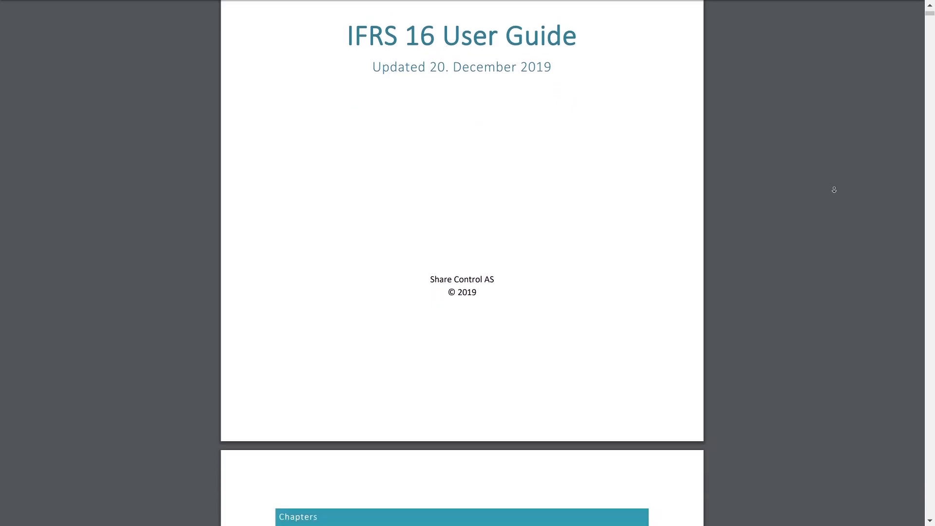
{"action": "scroll", "coordinate": [834, 190], "scroll_direction": "down", "scroll_amount": 3}
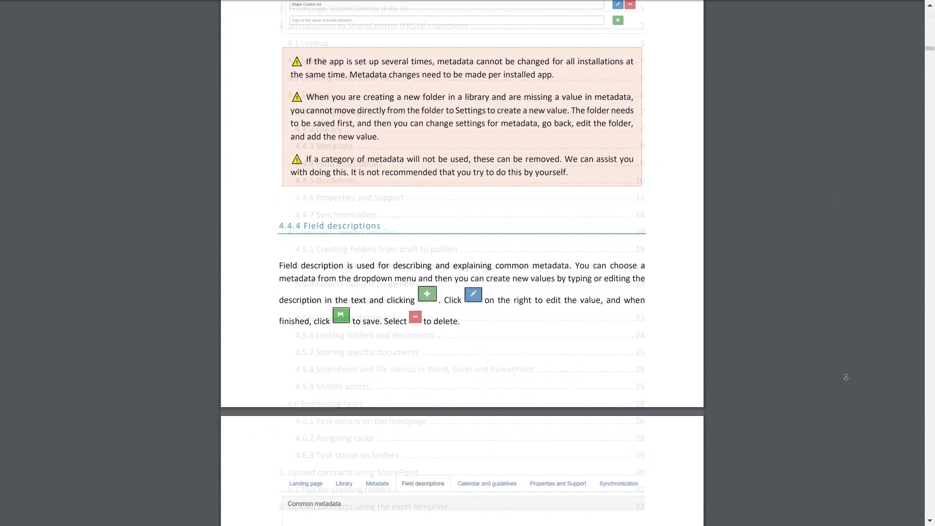
{"action": "scroll", "coordinate": [845, 377], "scroll_direction": "down", "scroll_amount": 6}
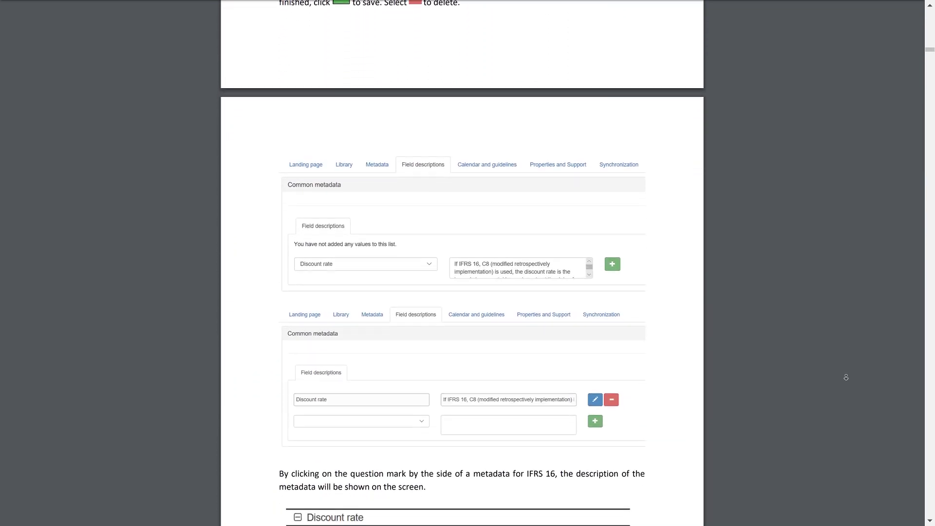
{"action": "scroll", "coordinate": [846, 377], "scroll_direction": "down", "scroll_amount": 4}
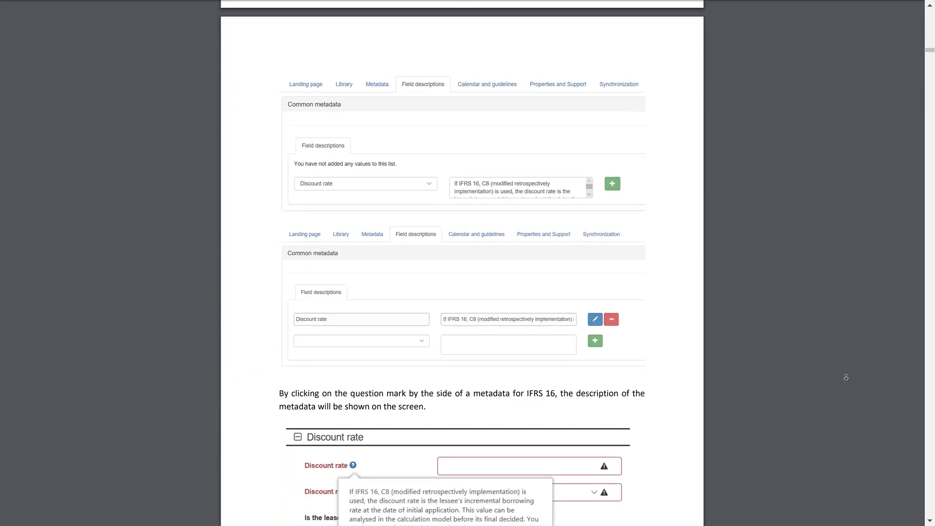